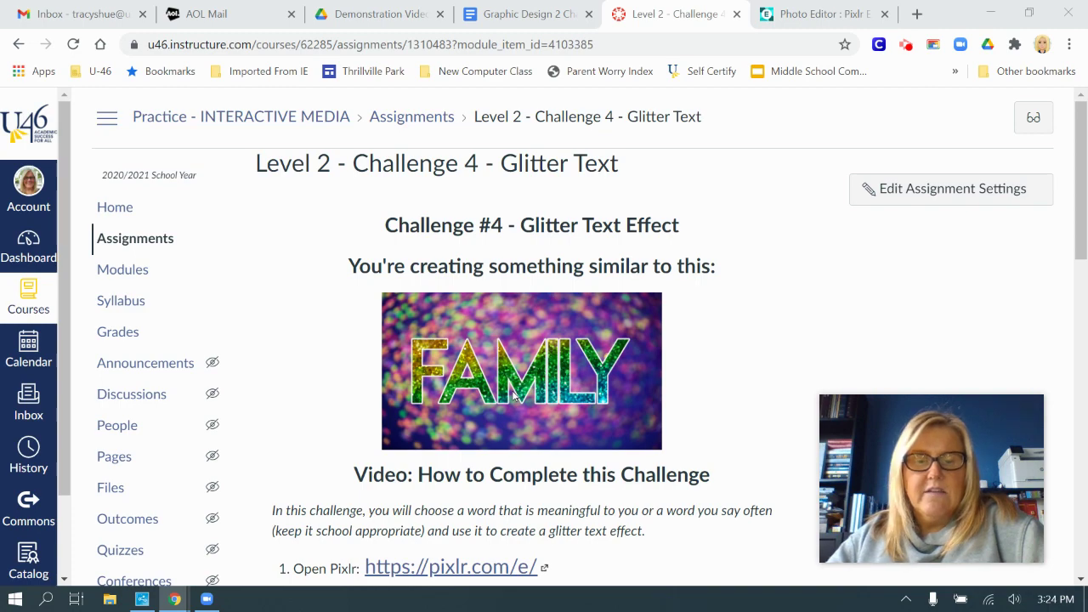
Read the numbered Pixlr glitter-text instructions in Canvas, then switch to Pixlr E
{"action": "scroll", "coordinate": [514, 397], "scroll_direction": "down", "scroll_amount": 4}
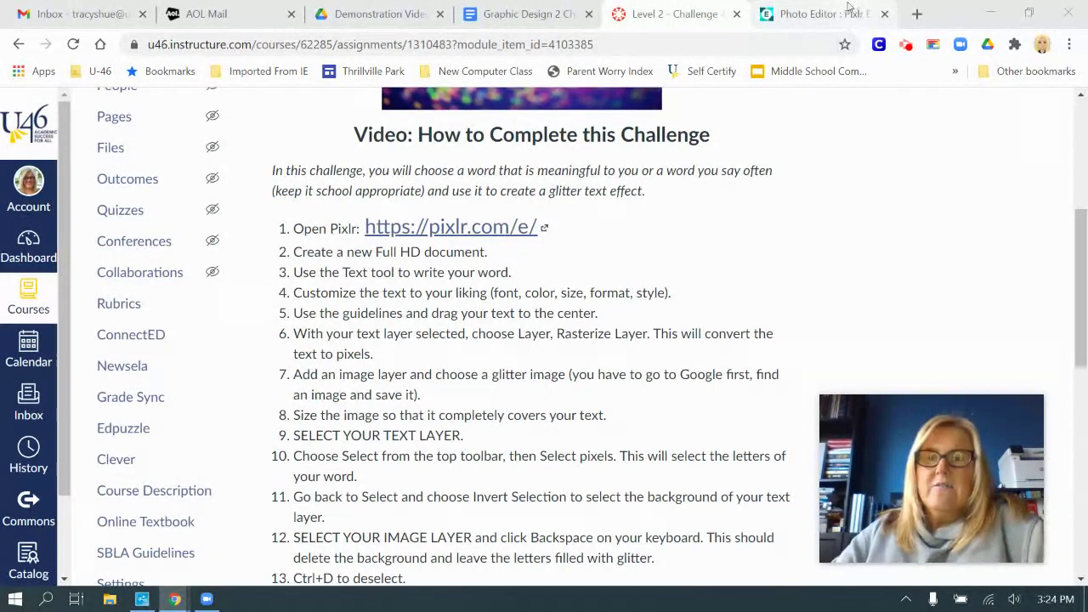
{"action": "left_click", "coordinate": [815, 14]}
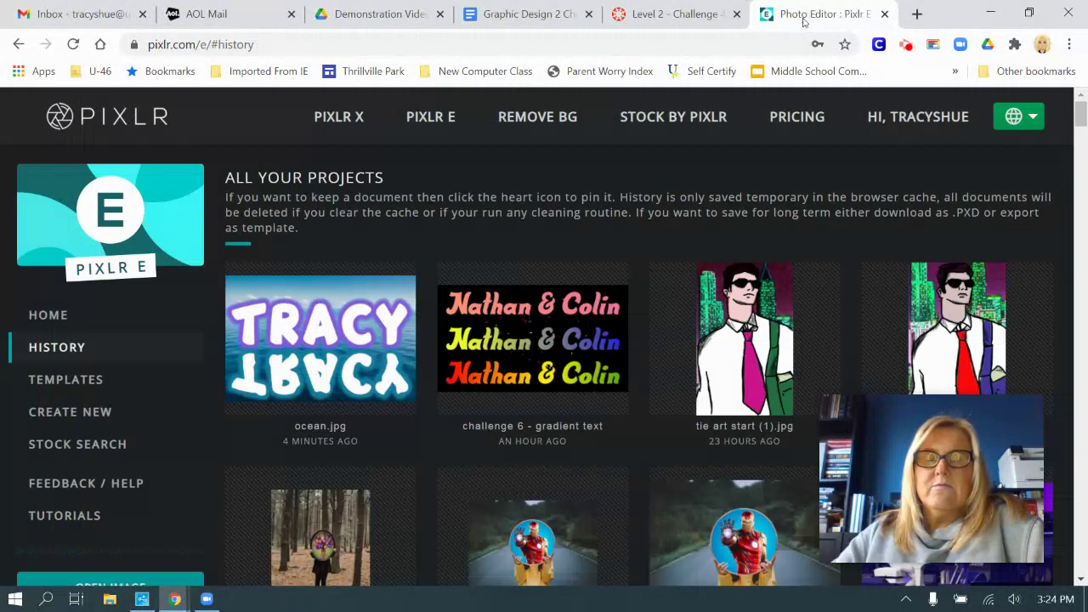
Create a new Full HD 1920×1080 image named 'Glitter'
{"action": "left_click", "coordinate": [100, 411]}
{"action": "scroll", "coordinate": [632, 378], "scroll_direction": "down", "scroll_amount": 1}
{"action": "scroll", "coordinate": [632, 377], "scroll_direction": "down", "scroll_amount": 3}
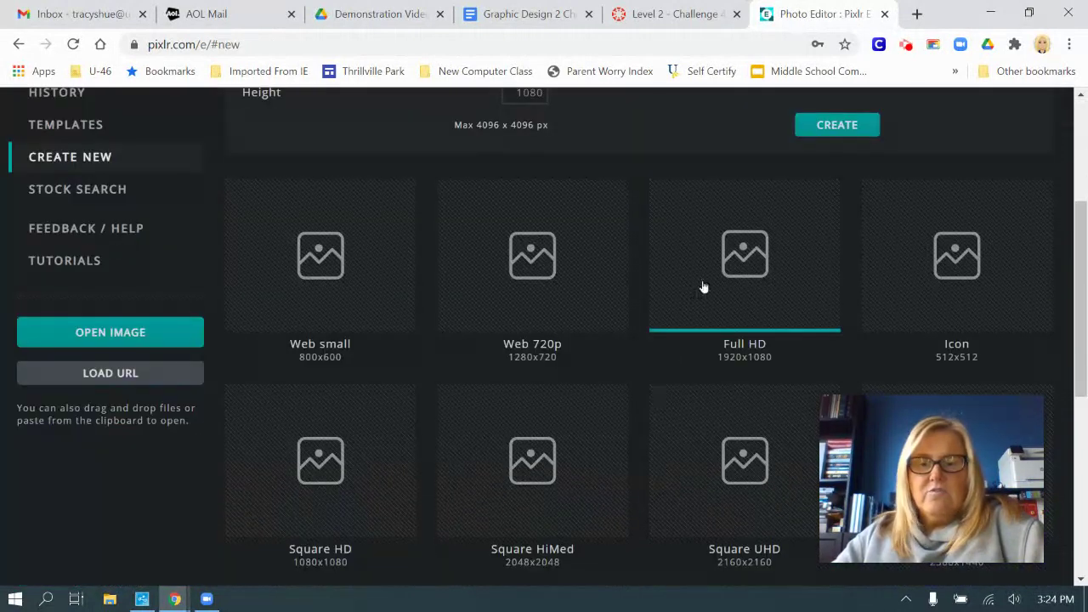
{"action": "scroll", "coordinate": [709, 286], "scroll_direction": "up", "scroll_amount": 3}
{"action": "left_click_drag", "start_coordinate": [428, 276], "coordinate": [123, 268]}
{"action": "type", "text": "Gliiter"}
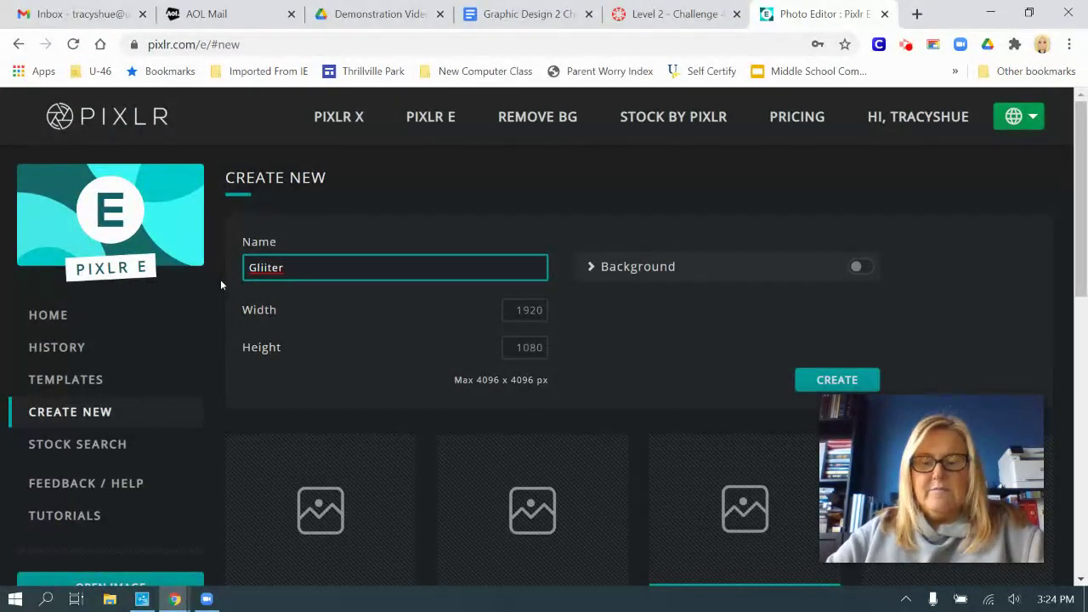
{"action": "key", "text": "BackSpace"}
{"action": "key", "text": "BackSpace"}
{"action": "key", "text": "BackSpace"}
{"action": "key", "text": "BackSpace"}
{"action": "type", "text": "tter"}
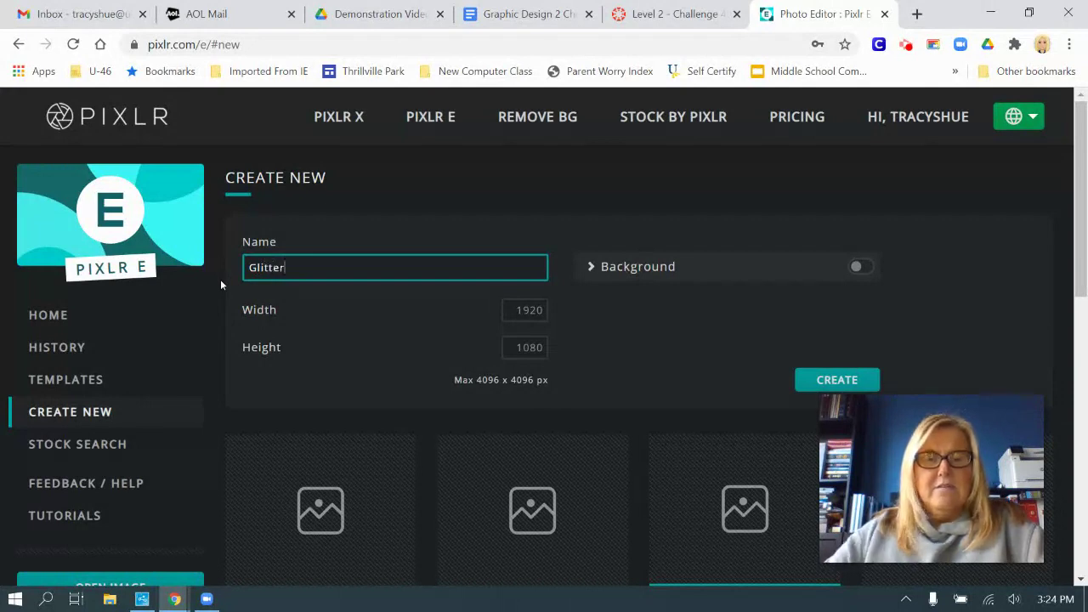
{"action": "scroll", "coordinate": [680, 366], "scroll_direction": "down", "scroll_amount": 1}
{"action": "left_click", "coordinate": [803, 299]}
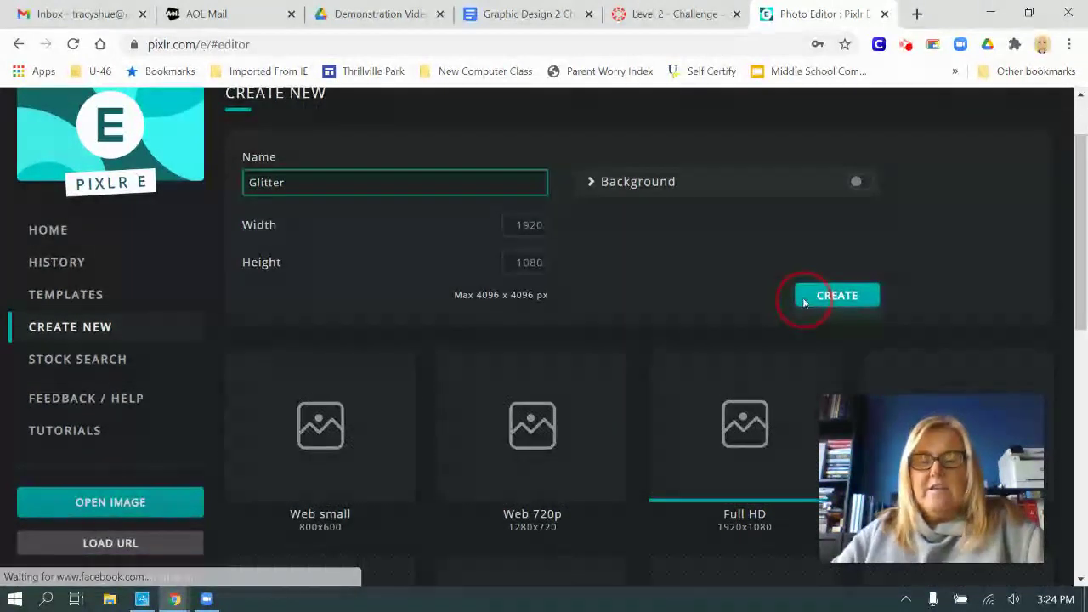
{"action": "left_click", "coordinate": [15, 466]}
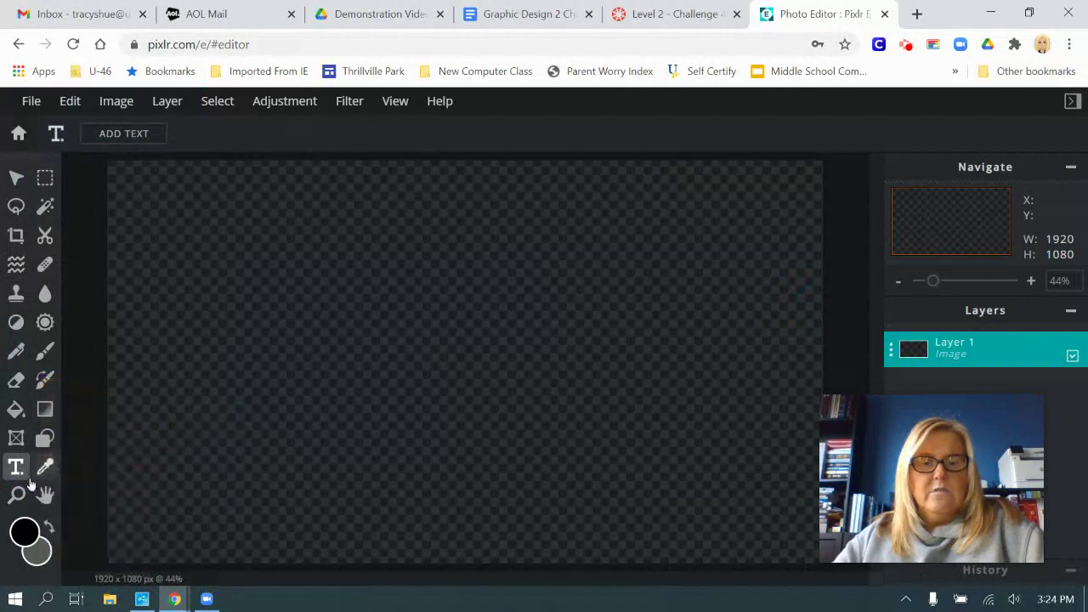
Add a text box on the canvas containing the word FAMILY
{"action": "left_click", "coordinate": [123, 134]}
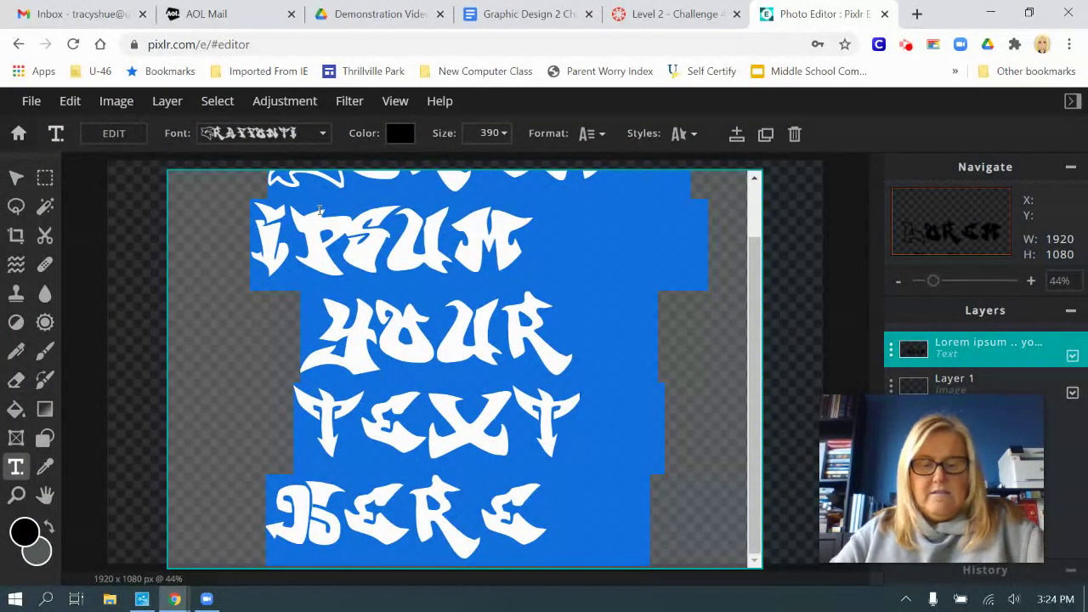
{"action": "type", "text": "FAMILY"}
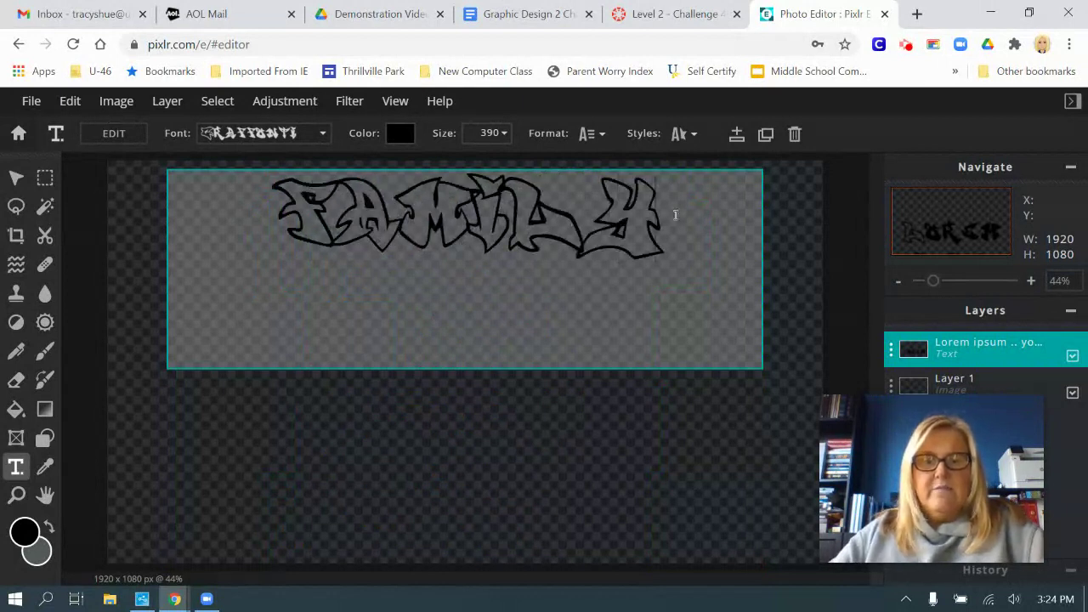
{"action": "left_click_drag", "start_coordinate": [674, 214], "coordinate": [189, 223]}
Change the FAMILY text's font to Molot
{"action": "left_click", "coordinate": [292, 136]}
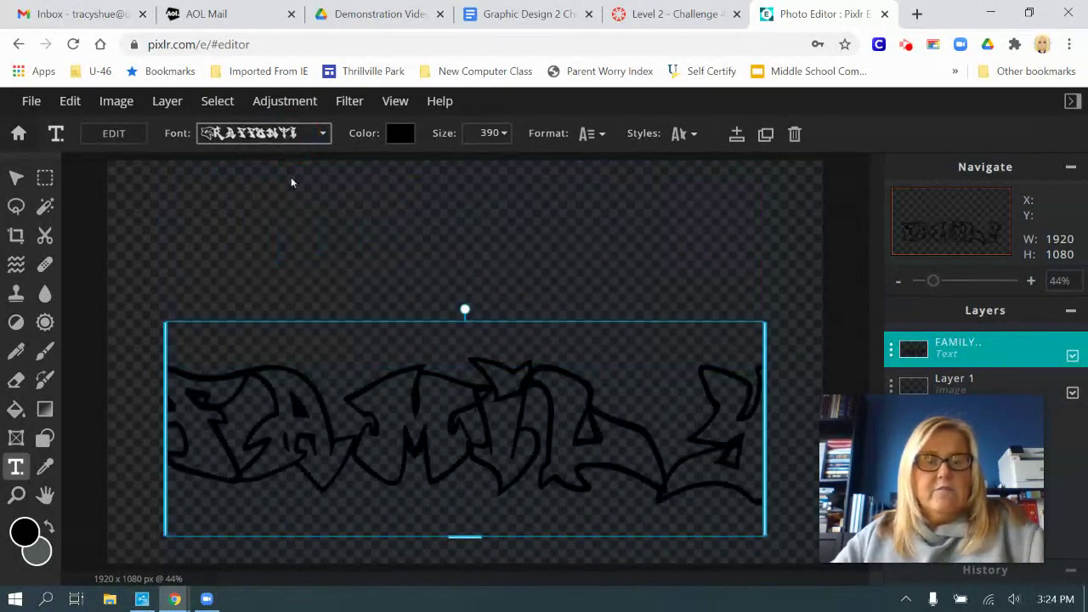
{"action": "left_click", "coordinate": [296, 141]}
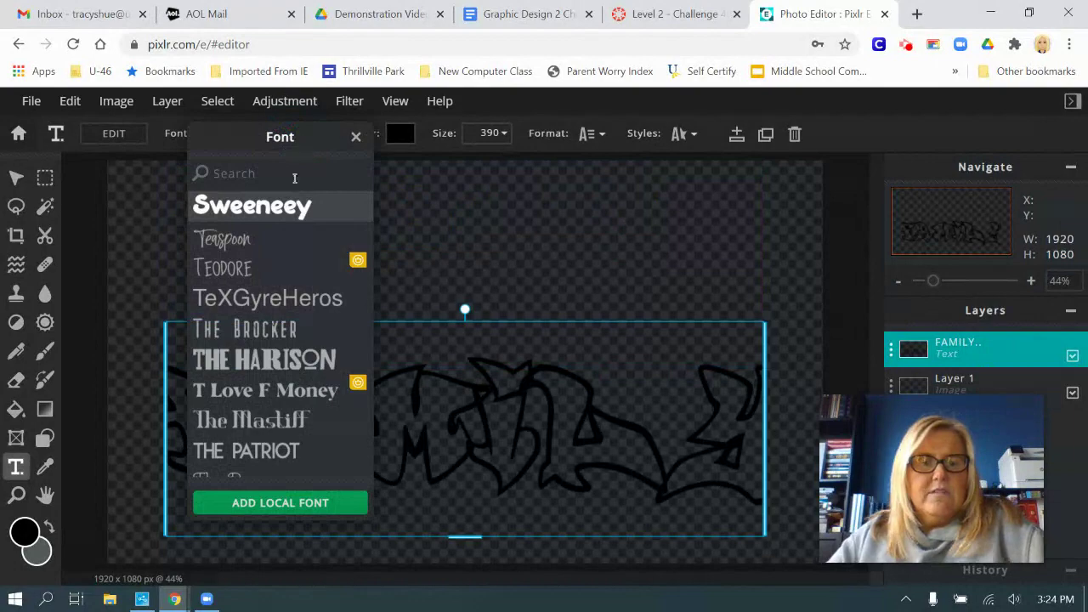
{"action": "scroll", "coordinate": [287, 243], "scroll_direction": "down", "scroll_amount": 5}
{"action": "scroll", "coordinate": [289, 244], "scroll_direction": "up", "scroll_amount": 1}
{"action": "scroll", "coordinate": [289, 244], "scroll_direction": "up", "scroll_amount": 8}
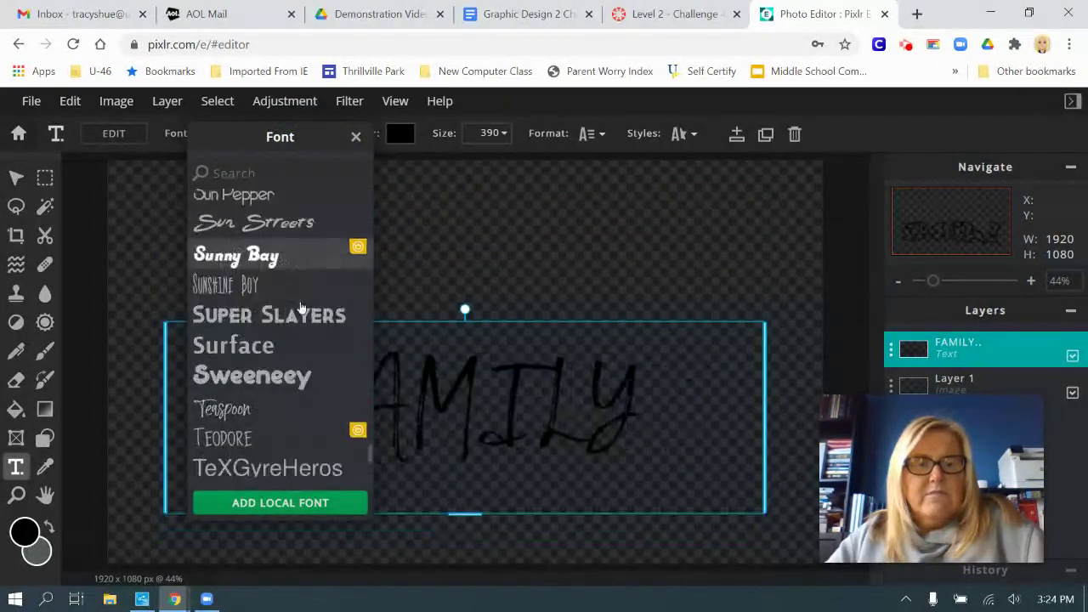
{"action": "scroll", "coordinate": [289, 304], "scroll_direction": "up", "scroll_amount": 10}
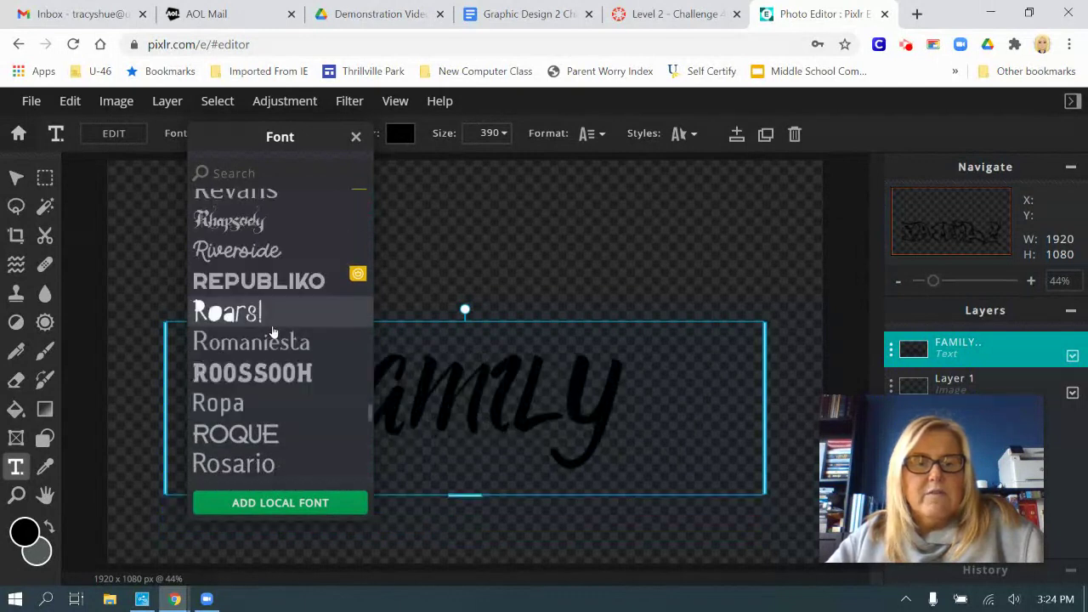
{"action": "scroll", "coordinate": [275, 340], "scroll_direction": "up", "scroll_amount": 3}
{"action": "scroll", "coordinate": [274, 346], "scroll_direction": "up", "scroll_amount": 5}
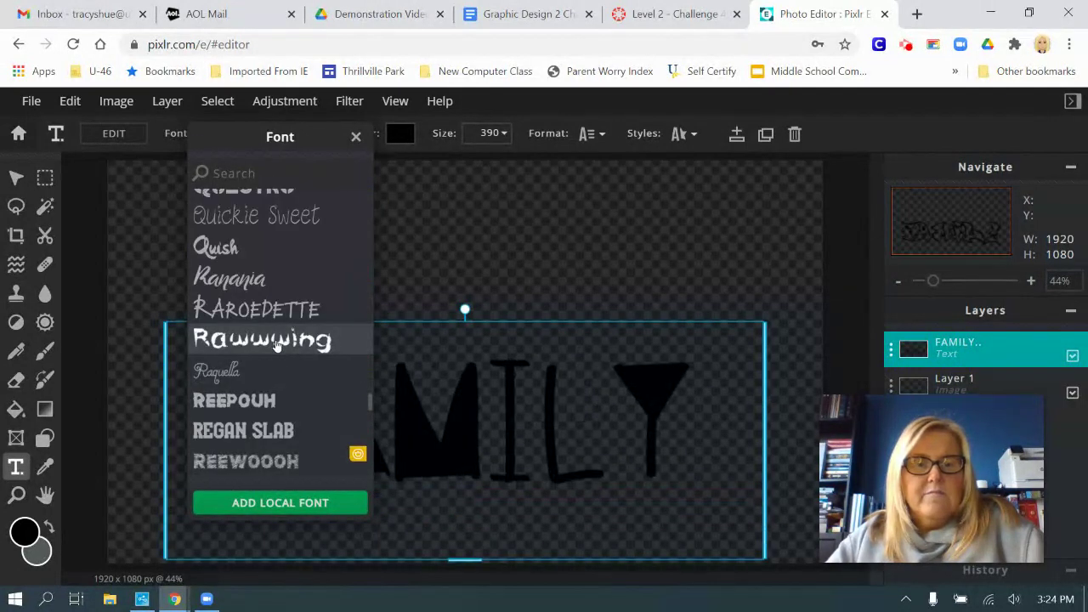
{"action": "scroll", "coordinate": [284, 351], "scroll_direction": "up", "scroll_amount": 3}
{"action": "scroll", "coordinate": [284, 351], "scroll_direction": "up", "scroll_amount": 10}
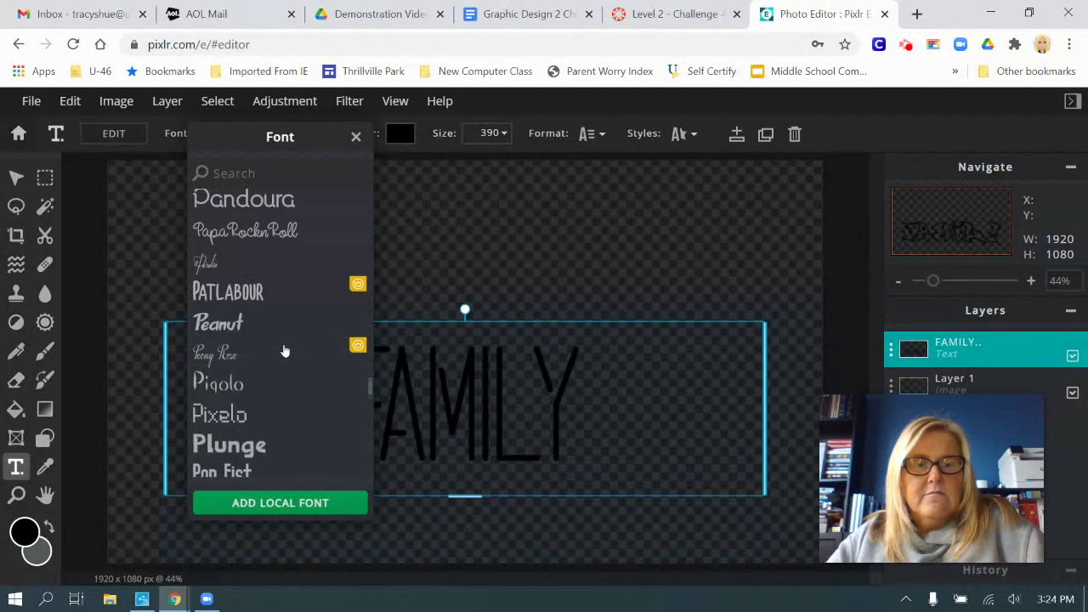
{"action": "scroll", "coordinate": [284, 352], "scroll_direction": "up", "scroll_amount": 5}
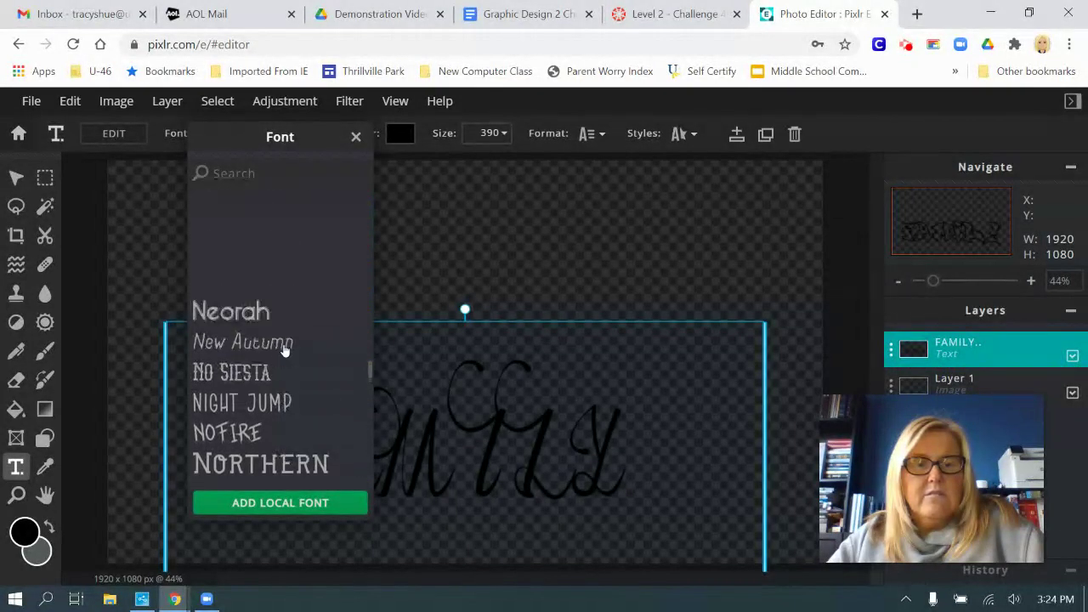
{"action": "scroll", "coordinate": [285, 351], "scroll_direction": "up", "scroll_amount": 4}
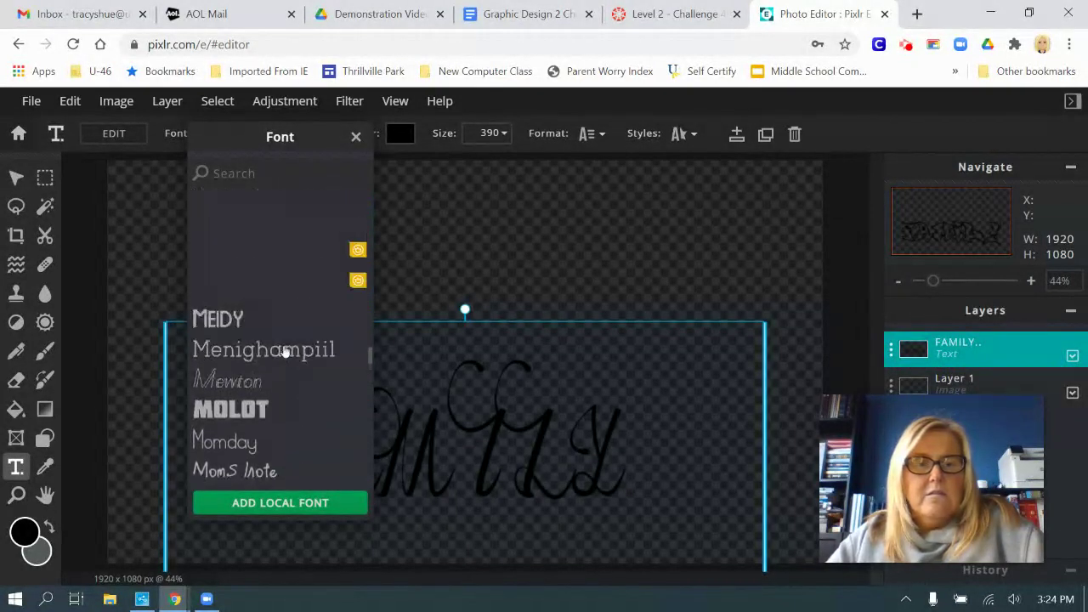
{"action": "left_click", "coordinate": [248, 412]}
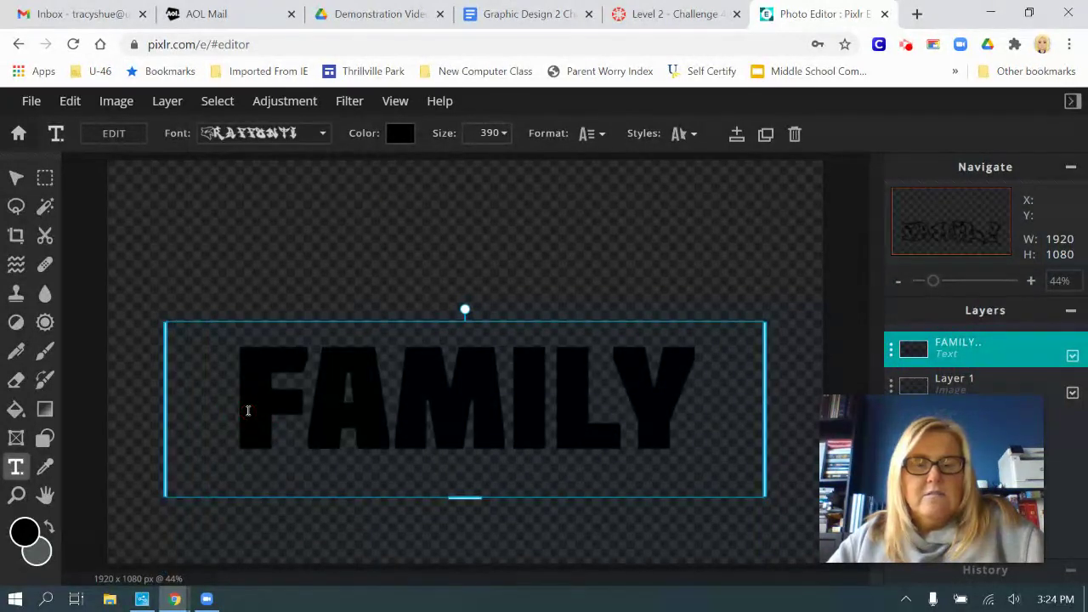
Make the FAMILY text white
{"action": "left_click", "coordinate": [400, 134]}
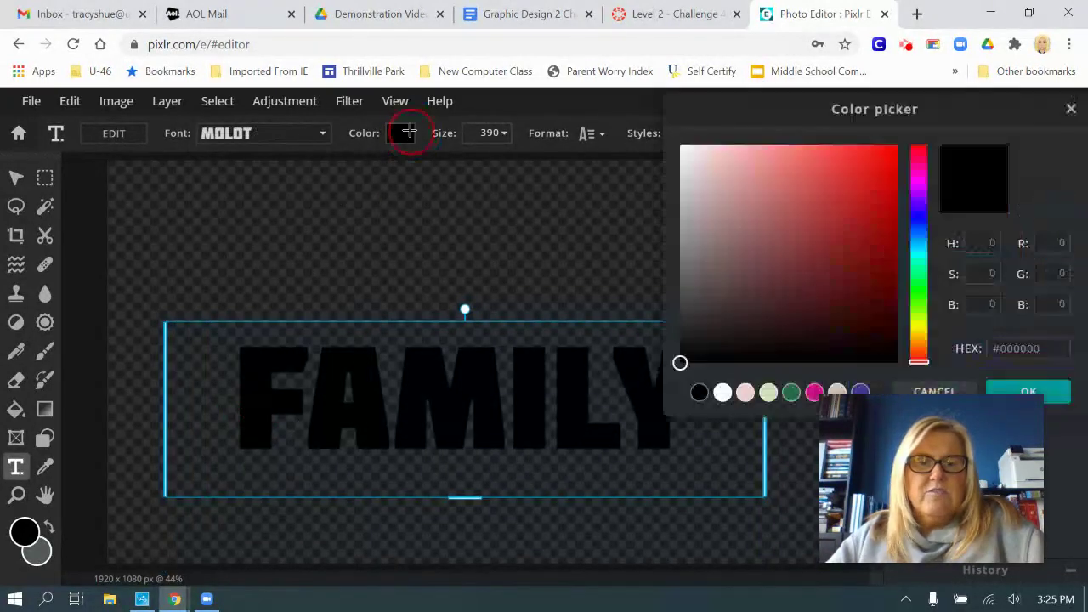
{"action": "left_click", "coordinate": [723, 393]}
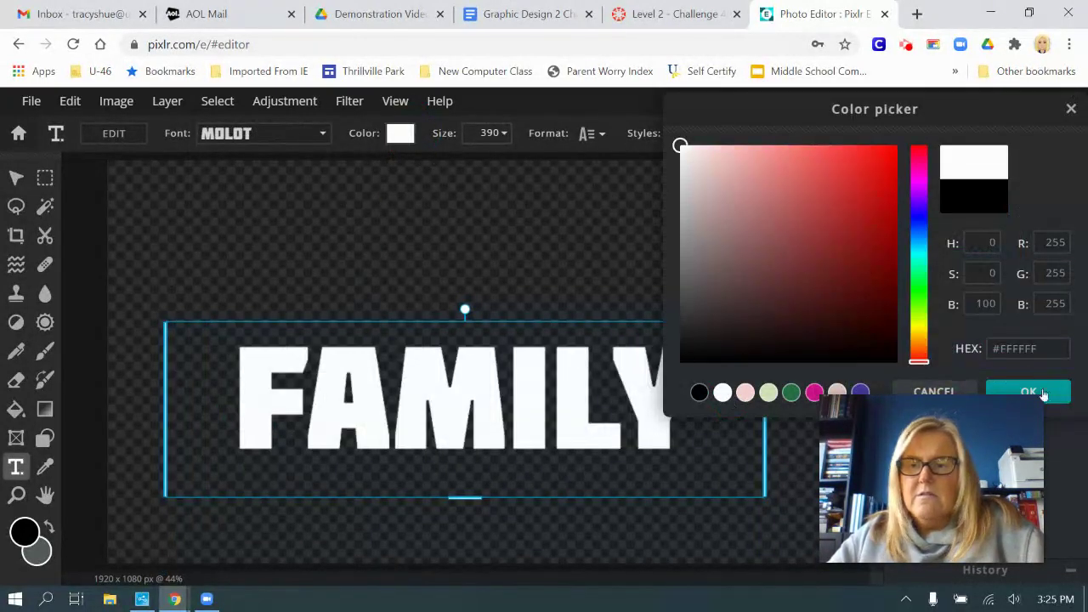
{"action": "left_click", "coordinate": [1061, 394]}
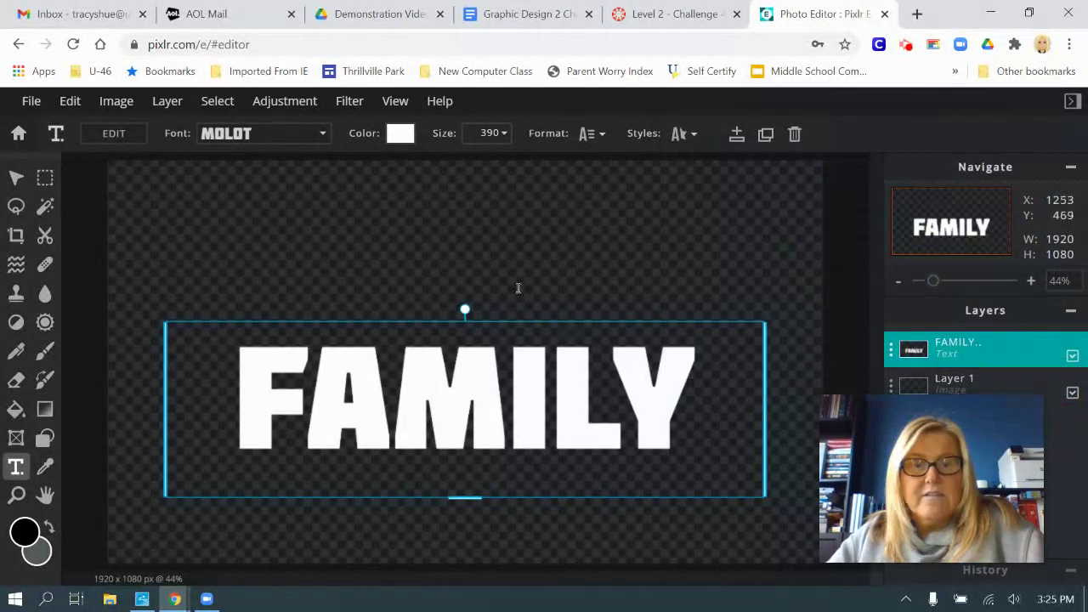
Enlarge FAMILY to size 730 and stretch it across the full 1920 px width
{"action": "left_click", "coordinate": [501, 133]}
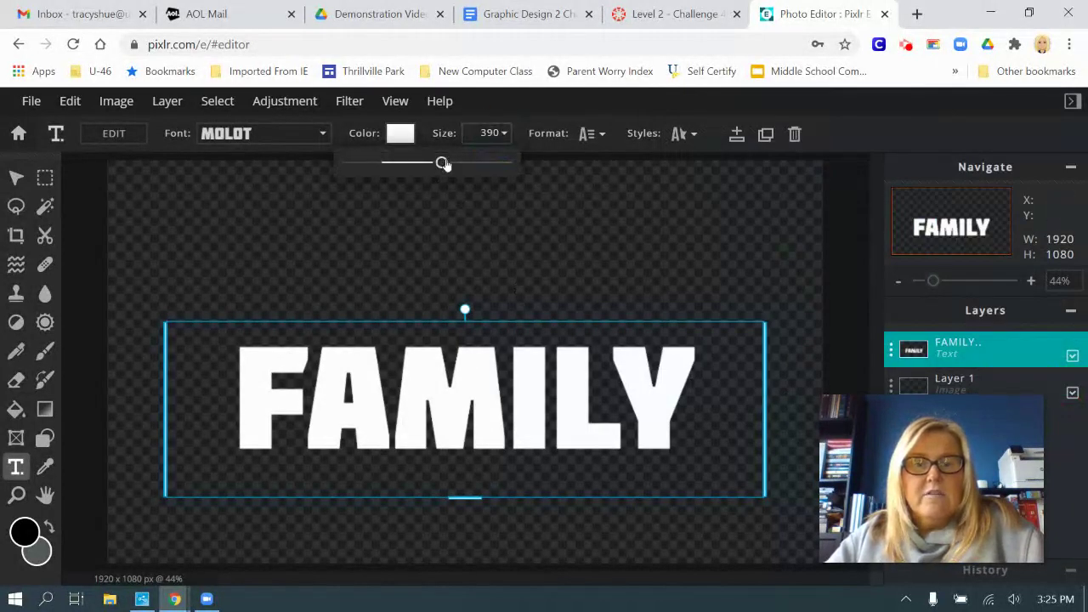
{"action": "left_click_drag", "start_coordinate": [443, 163], "coordinate": [477, 162]}
{"action": "left_click", "coordinate": [175, 437]}
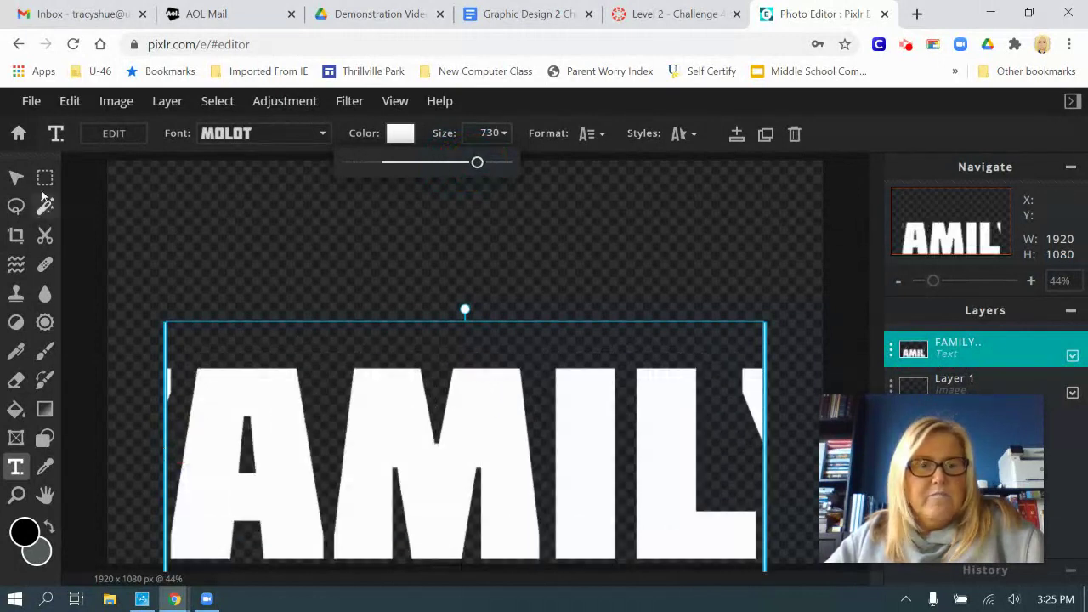
{"action": "left_click", "coordinate": [17, 176]}
{"action": "left_click_drag", "start_coordinate": [165, 440], "coordinate": [105, 440]}
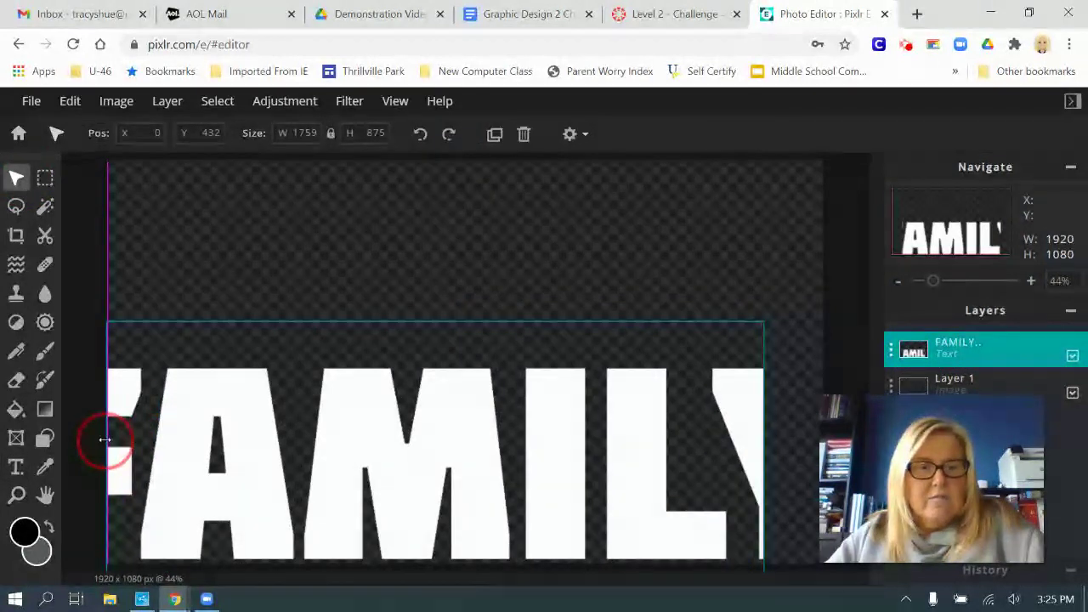
{"action": "left_click_drag", "start_coordinate": [761, 442], "coordinate": [825, 442]}
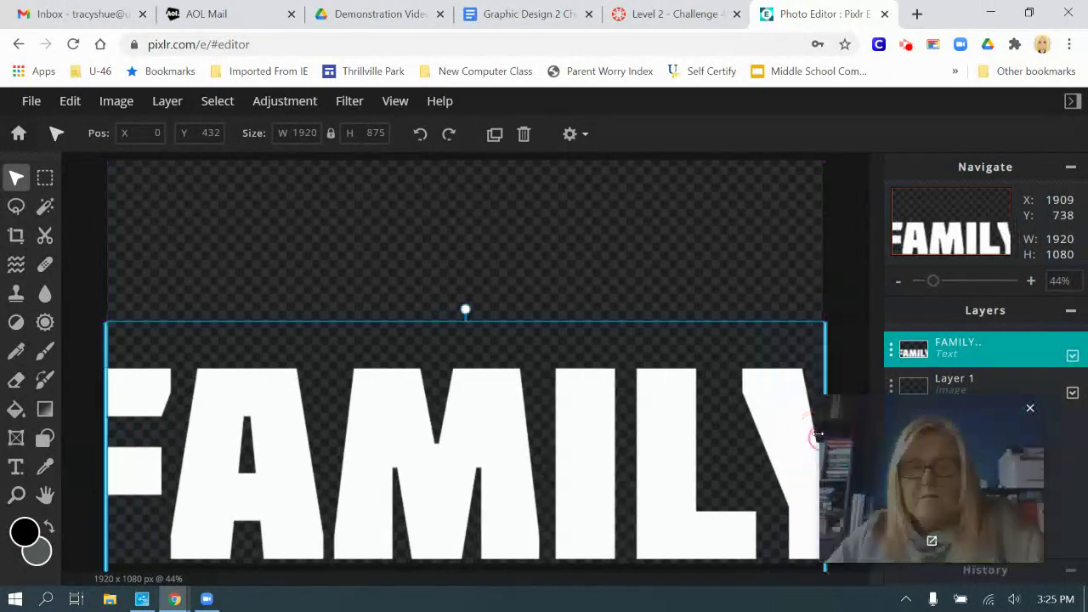
Reduce FAMILY's text size to 575 and set its letter spacing to 1
{"action": "left_click", "coordinate": [17, 467]}
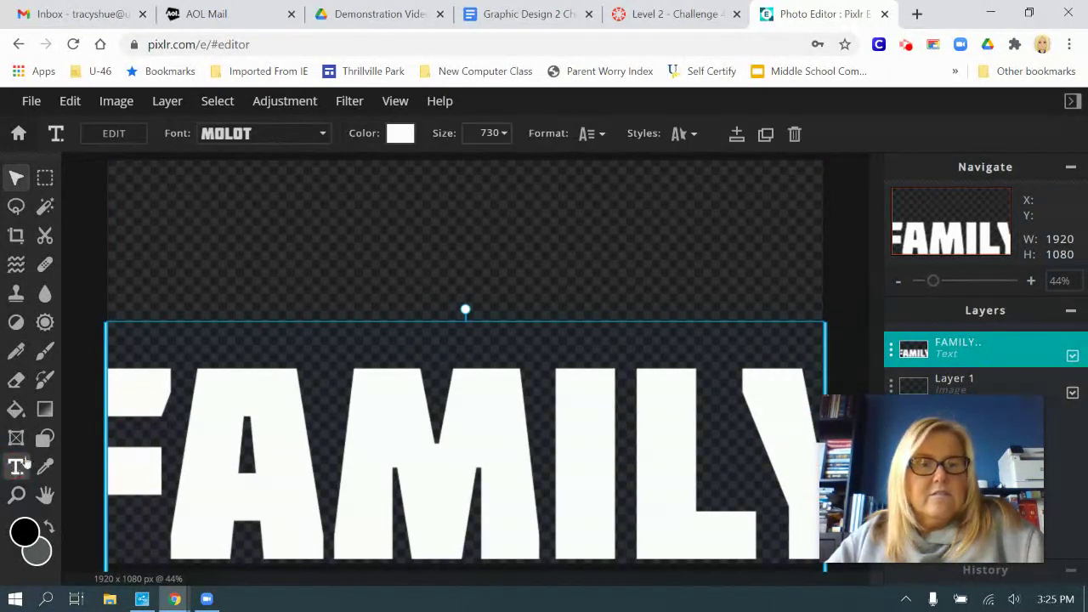
{"action": "left_click", "coordinate": [489, 133]}
{"action": "left_click_drag", "start_coordinate": [476, 162], "coordinate": [461, 172]}
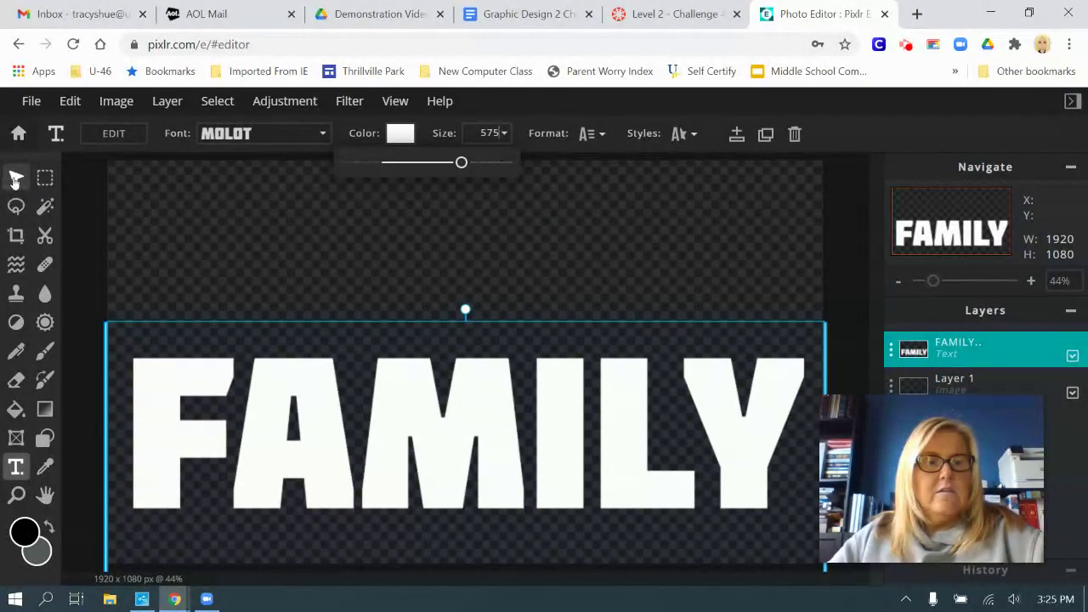
{"action": "left_click", "coordinate": [595, 134]}
{"action": "left_click_drag", "start_coordinate": [534, 272], "coordinate": [537, 272]}
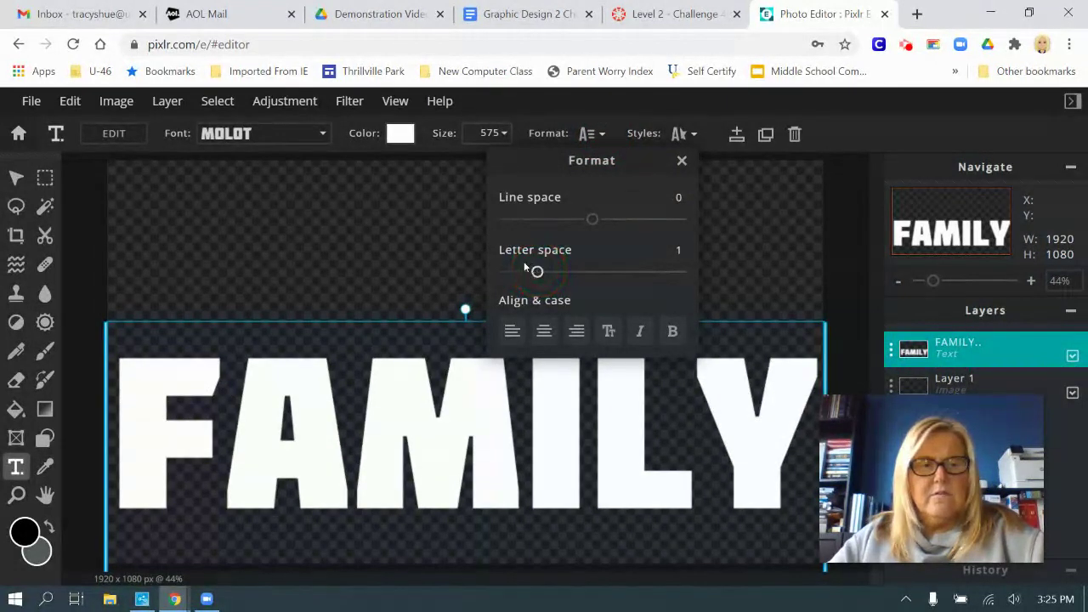
Move FAMILY up onto the centre of the canvas
{"action": "left_click", "coordinate": [853, 133]}
{"action": "left_click", "coordinate": [19, 176]}
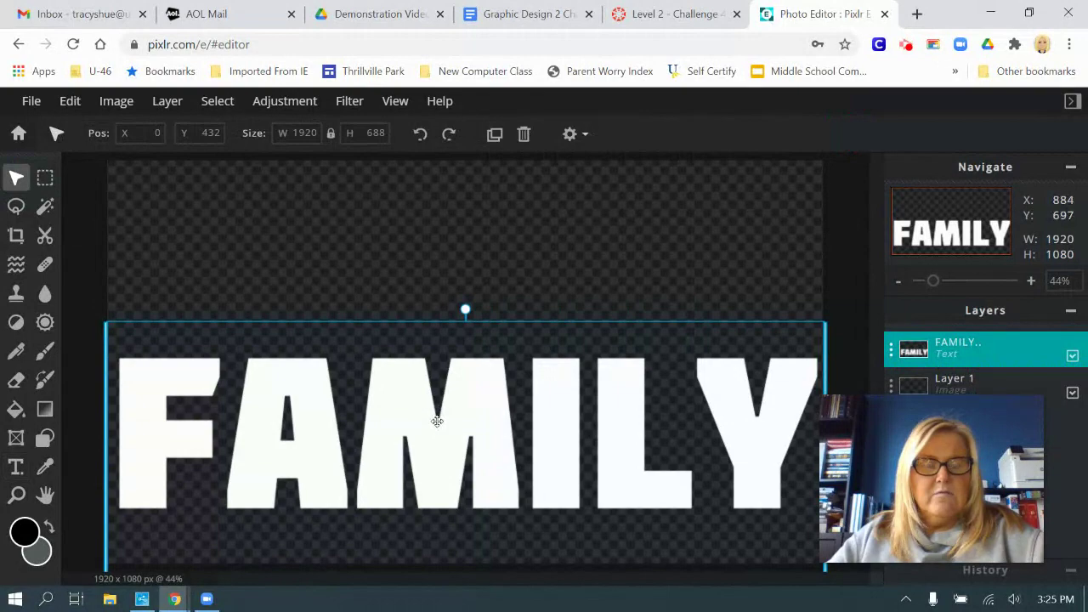
{"action": "left_click_drag", "start_coordinate": [437, 417], "coordinate": [435, 331]}
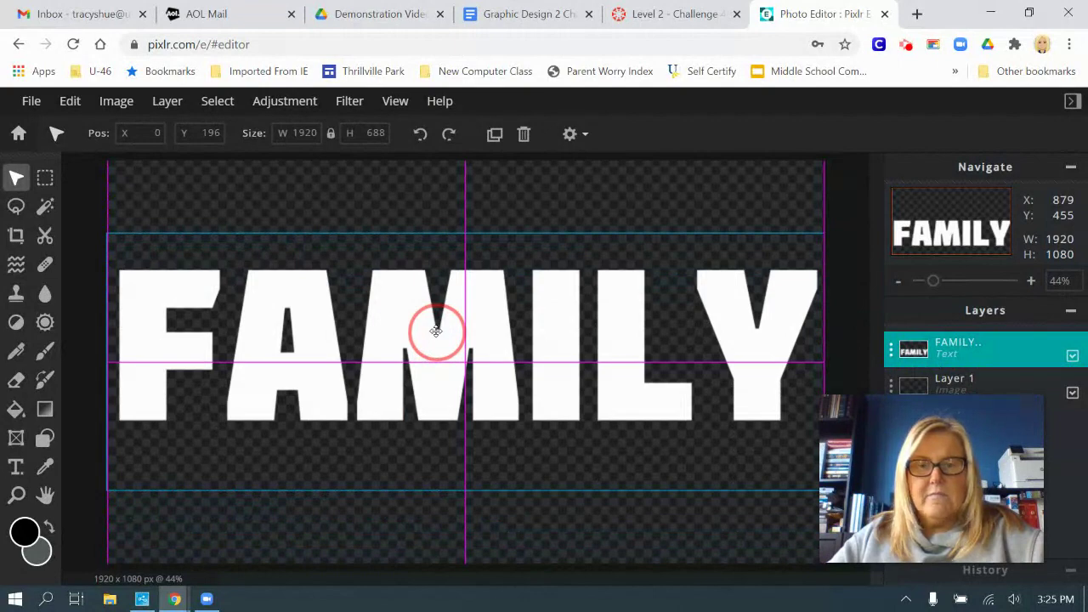
{"action": "left_click_drag", "start_coordinate": [435, 331], "coordinate": [435, 330]}
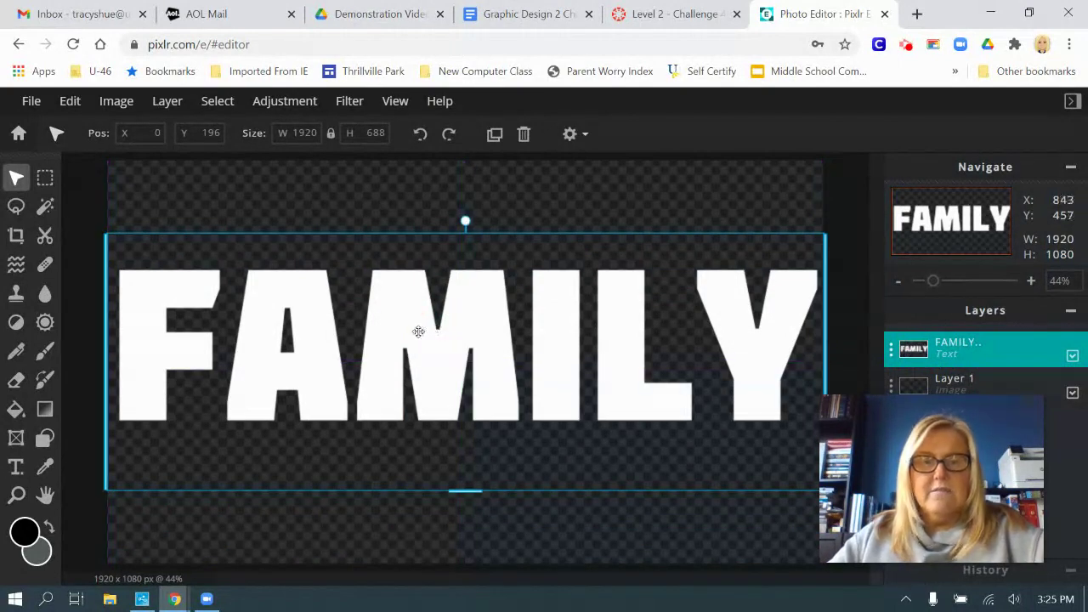
Rasterize the FAMILY text layer via Layer > Rasterize layer
{"action": "left_click", "coordinate": [660, 10]}
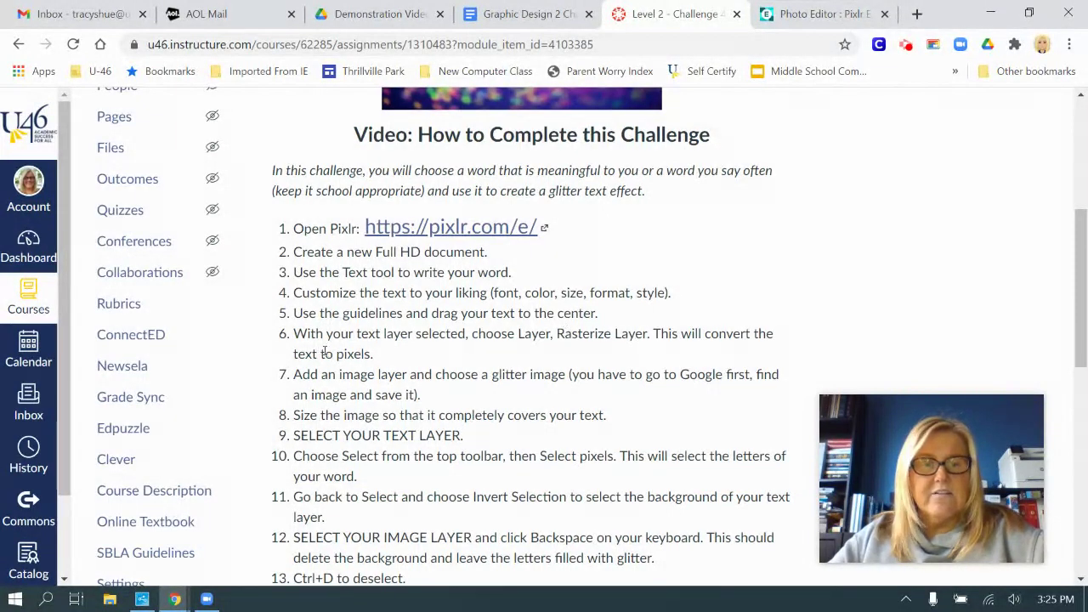
{"action": "left_click", "coordinate": [797, 11]}
{"action": "left_click", "coordinate": [169, 103]}
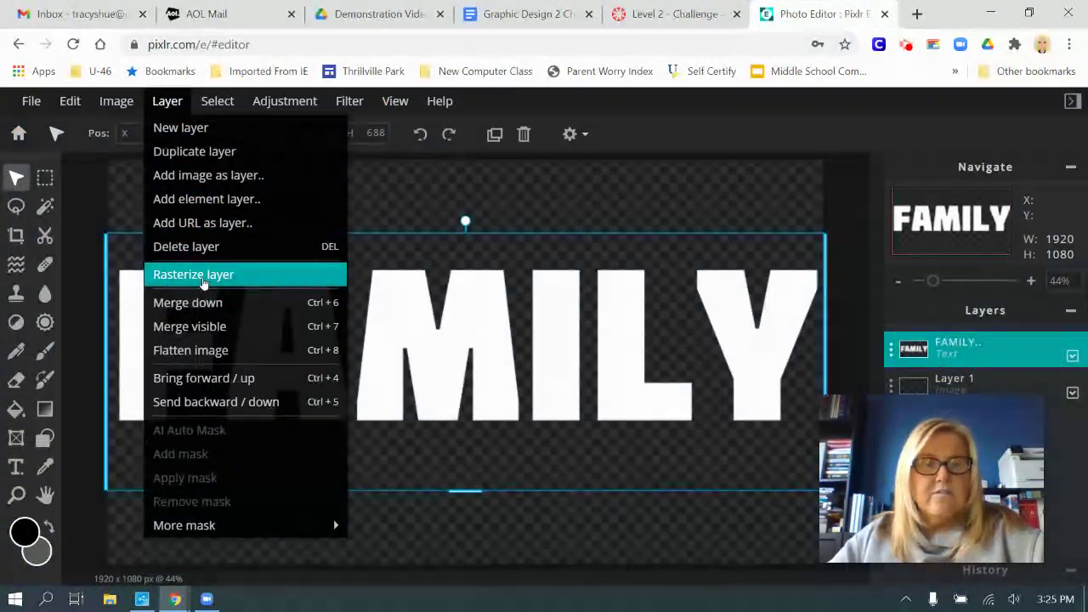
{"action": "left_click", "coordinate": [203, 280]}
Read challenge steps 3–18 in Canvas, then return to the Pixlr editor
{"action": "left_click", "coordinate": [671, 14]}
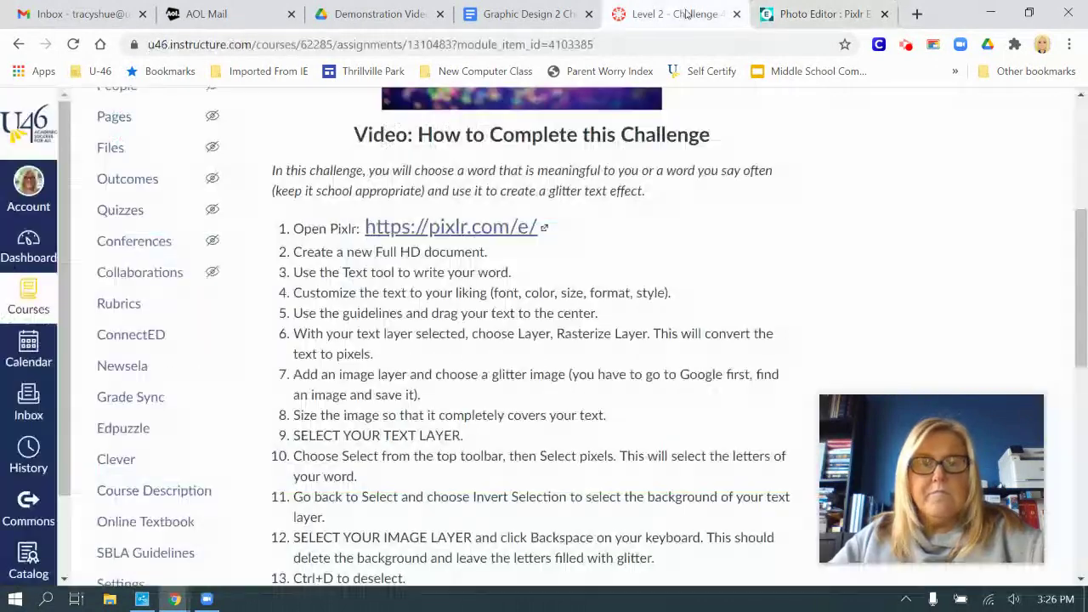
{"action": "scroll", "coordinate": [331, 225], "scroll_direction": "down", "scroll_amount": 3}
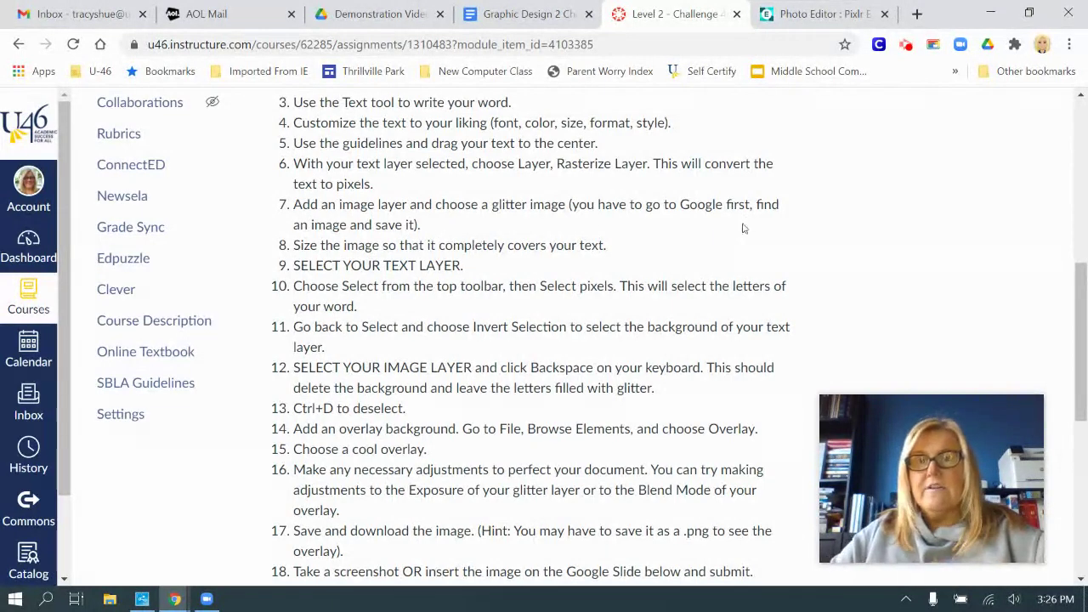
{"action": "left_click", "coordinate": [815, 13]}
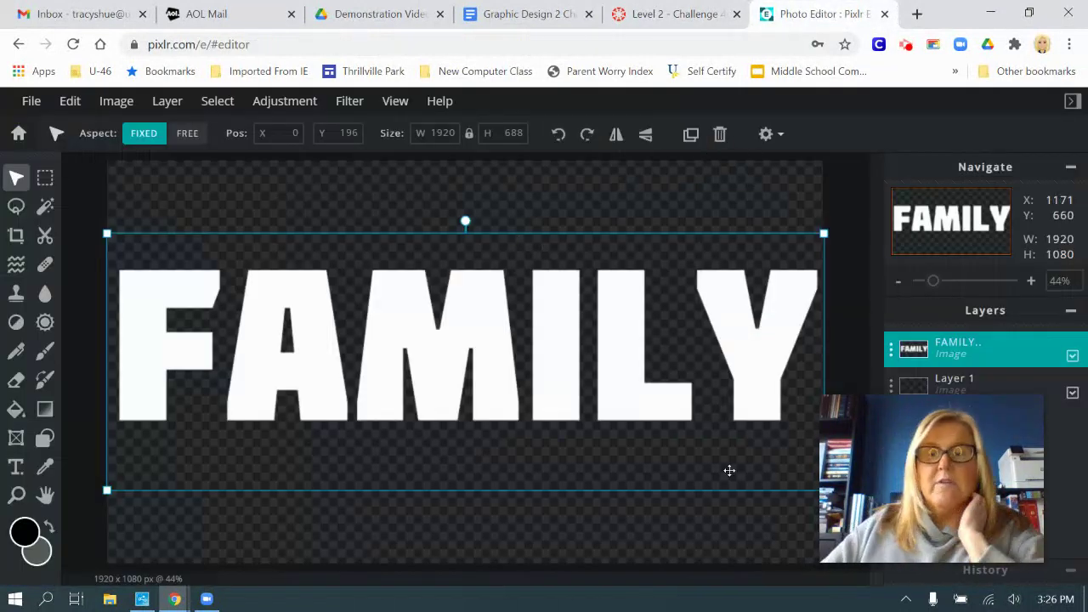
Add glitter.jpg from the Images folder as a new image layer above FAMILY
{"action": "left_click_drag", "start_coordinate": [872, 439], "coordinate": [638, 517]}
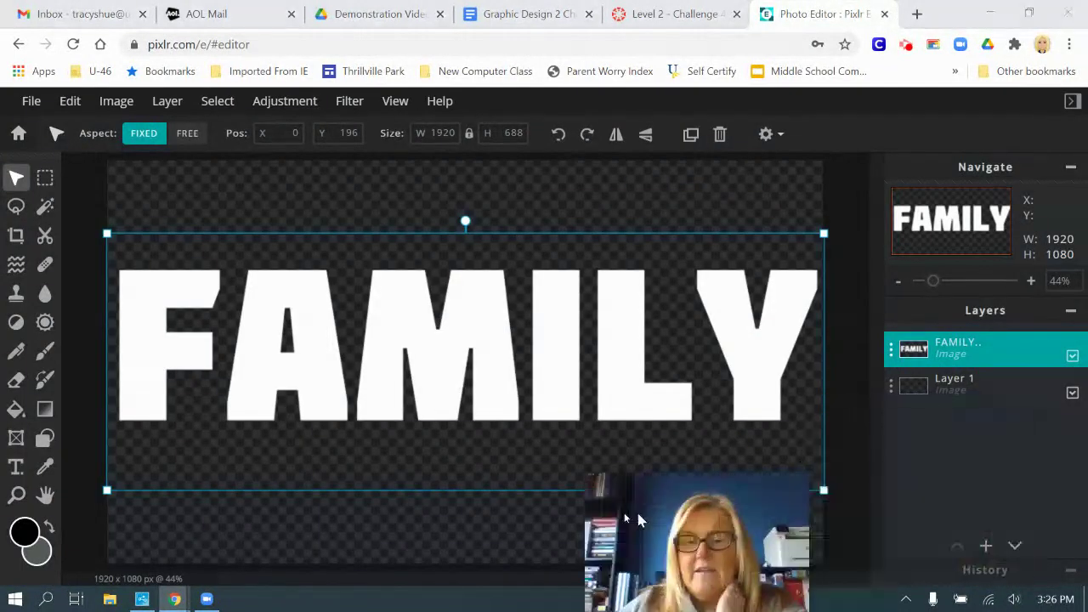
{"action": "left_click", "coordinate": [986, 522]}
{"action": "left_click", "coordinate": [809, 254]}
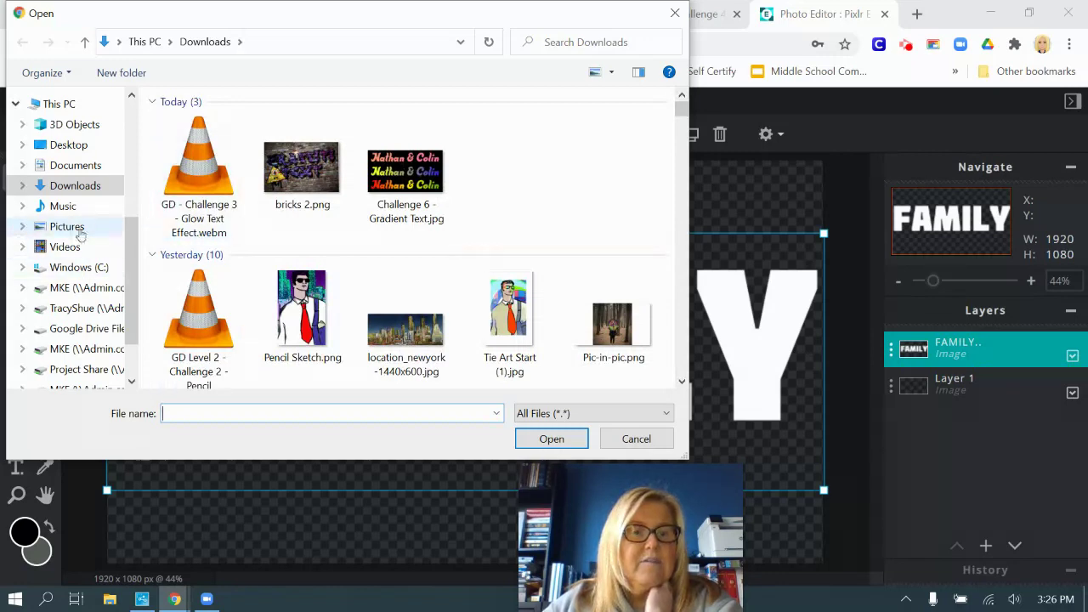
{"action": "left_click", "coordinate": [85, 310]}
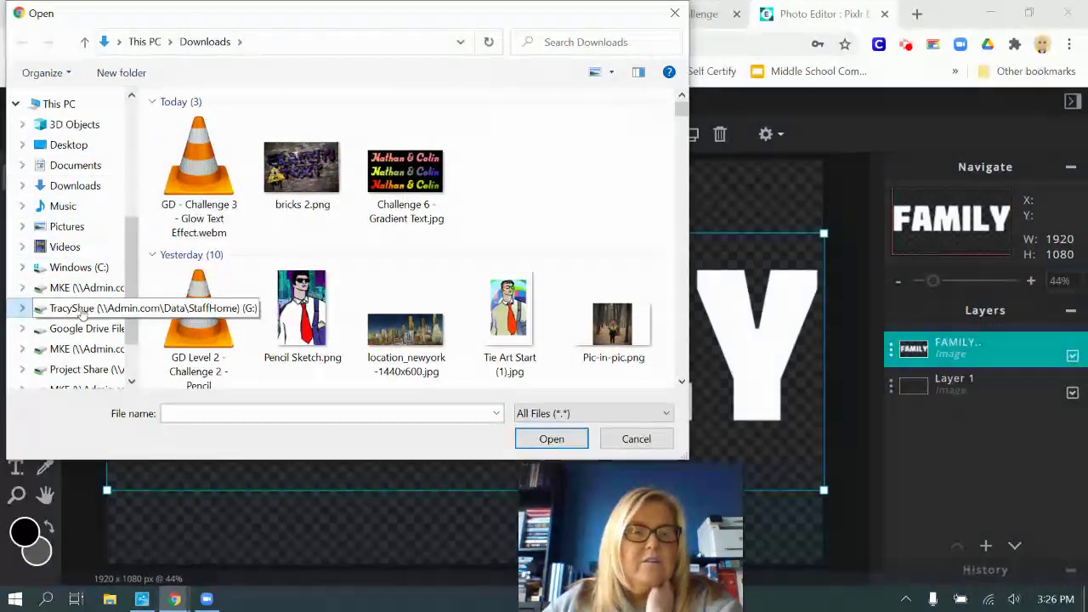
{"action": "scroll", "coordinate": [238, 263], "scroll_direction": "down", "scroll_amount": 2}
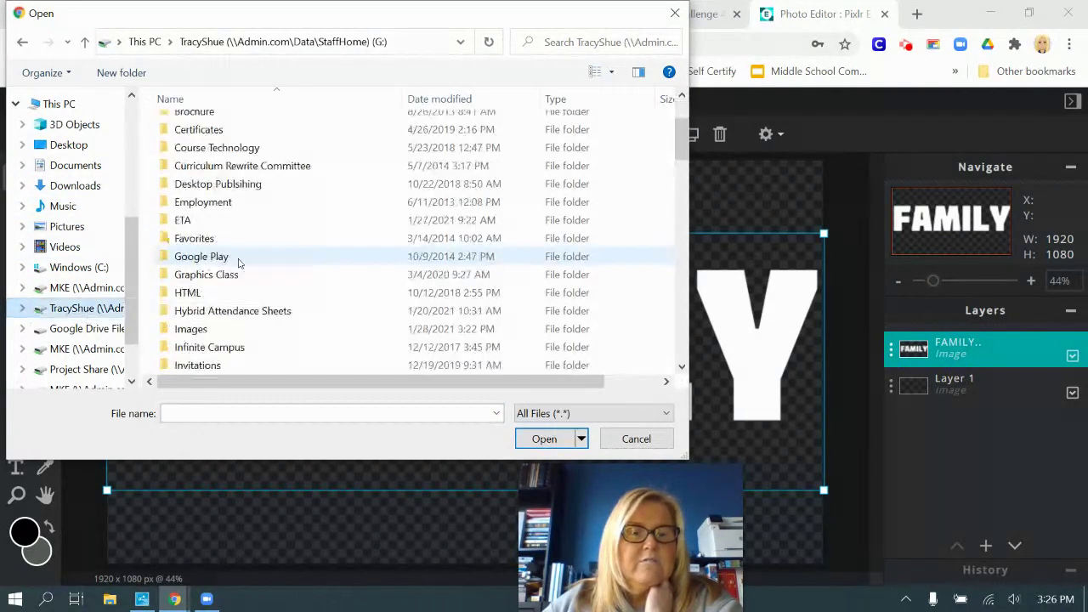
{"action": "left_click", "coordinate": [207, 334]}
{"action": "double_click", "coordinate": [207, 331]}
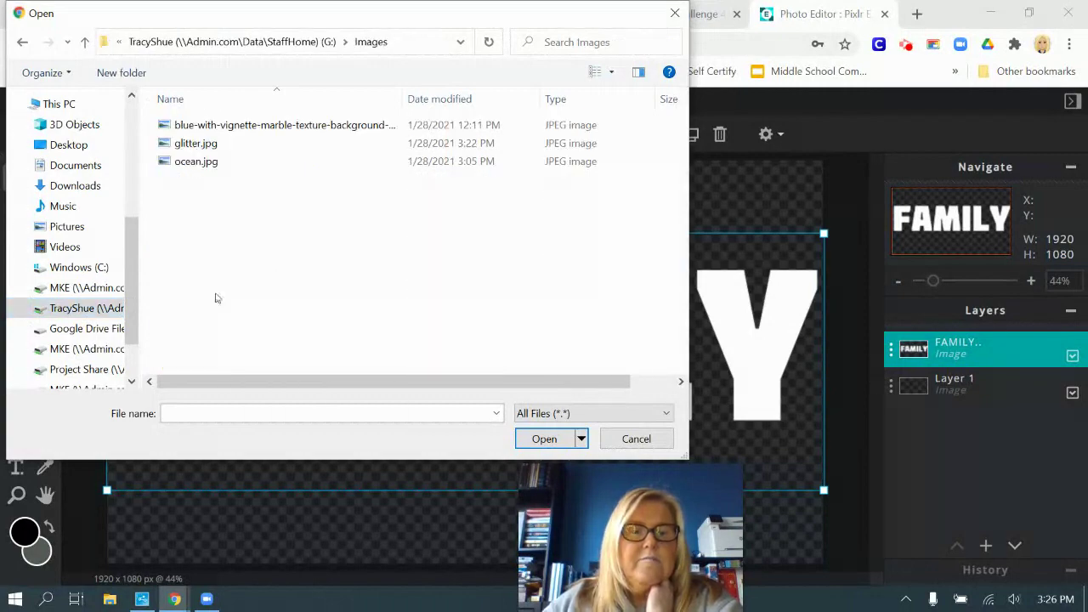
{"action": "left_click", "coordinate": [195, 143]}
{"action": "left_click", "coordinate": [538, 436]}
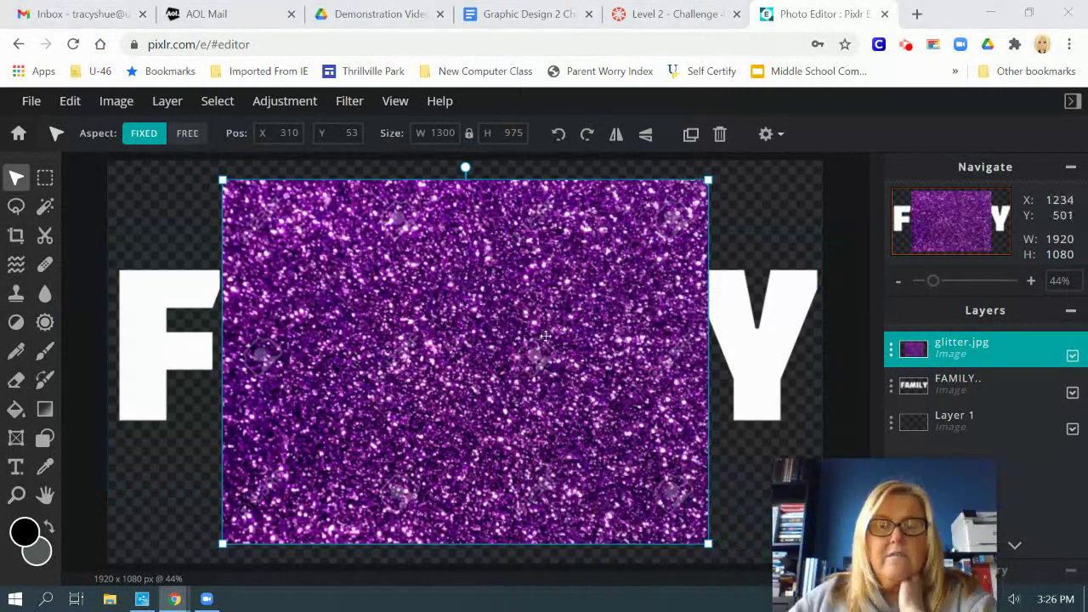
Resize the glitter layer to 1920×1441 so it covers all of FAMILY
{"action": "scroll", "coordinate": [733, 349], "scroll_direction": "down", "scroll_amount": 2}
{"action": "scroll", "coordinate": [732, 348], "scroll_direction": "down", "scroll_amount": 1}
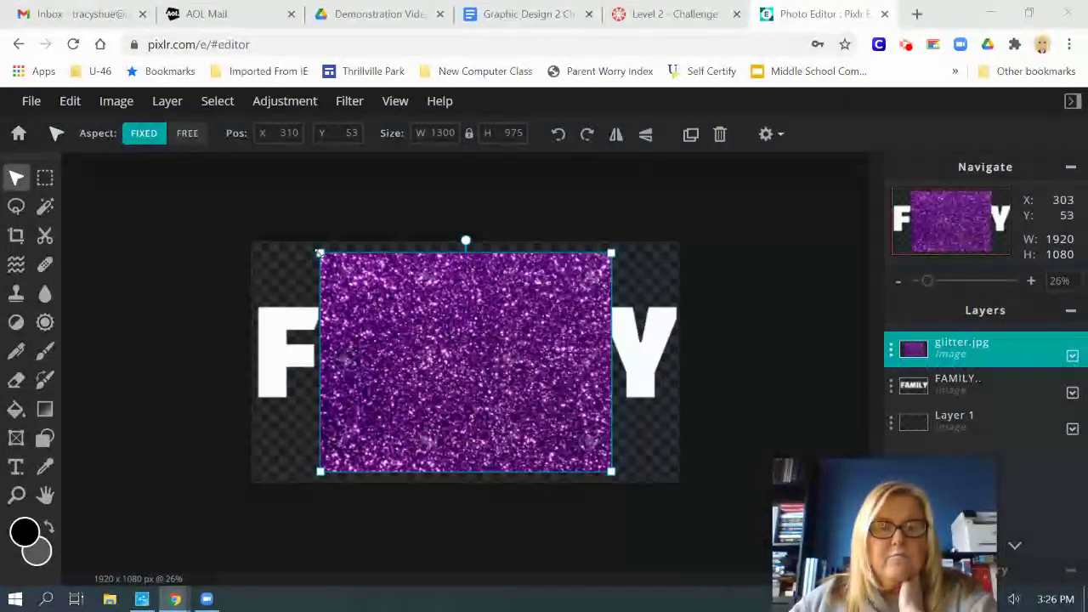
{"action": "left_click_drag", "start_coordinate": [319, 253], "coordinate": [247, 227]}
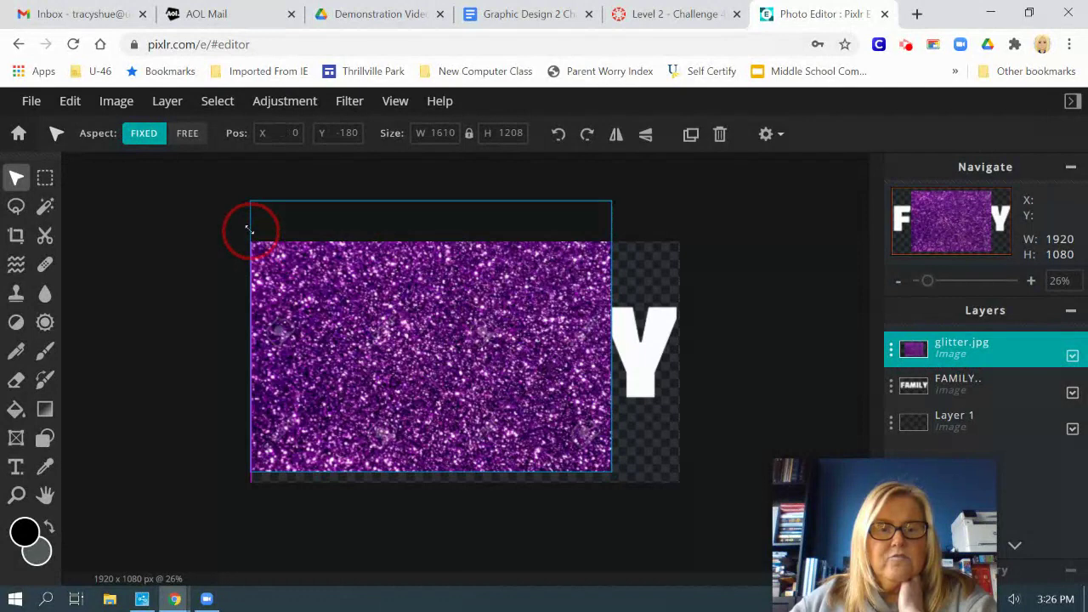
{"action": "left_click_drag", "start_coordinate": [611, 471], "coordinate": [677, 502]}
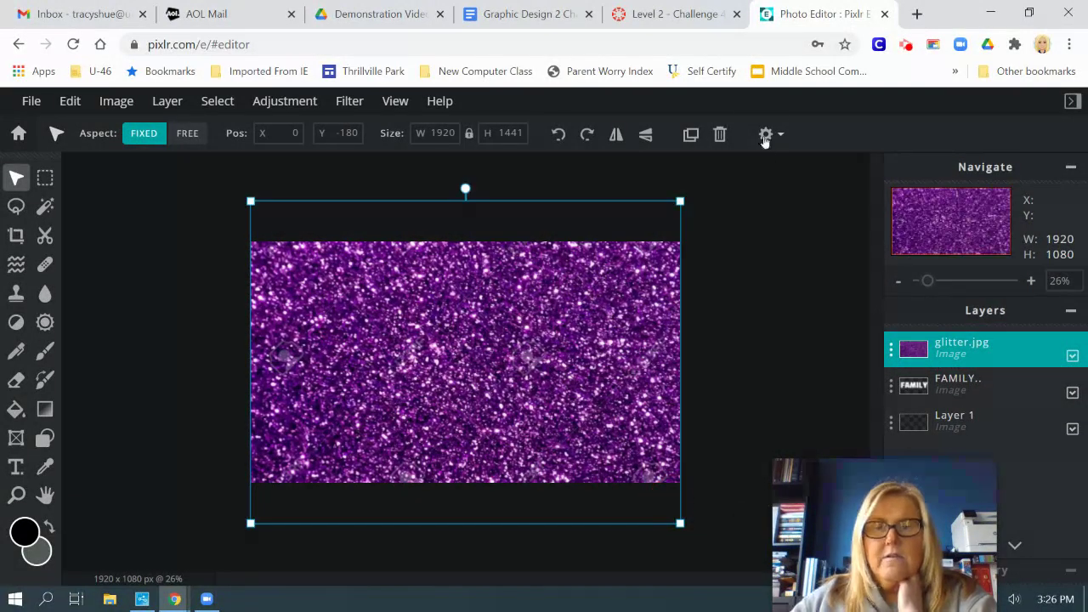
{"action": "left_click", "coordinate": [667, 13]}
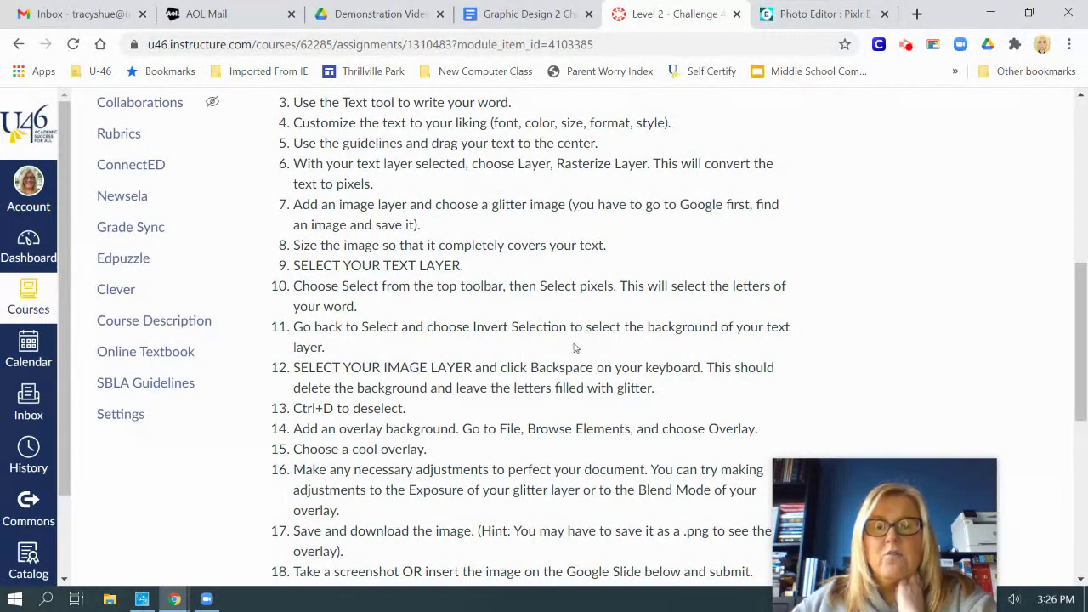
{"action": "left_click", "coordinate": [816, 13]}
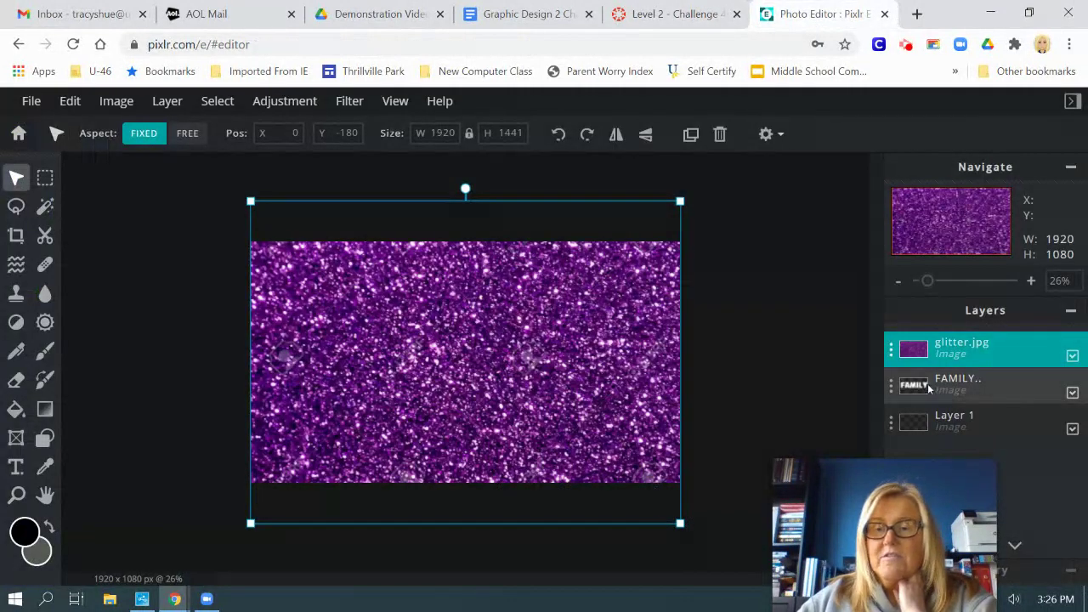
{"action": "left_click", "coordinate": [954, 391]}
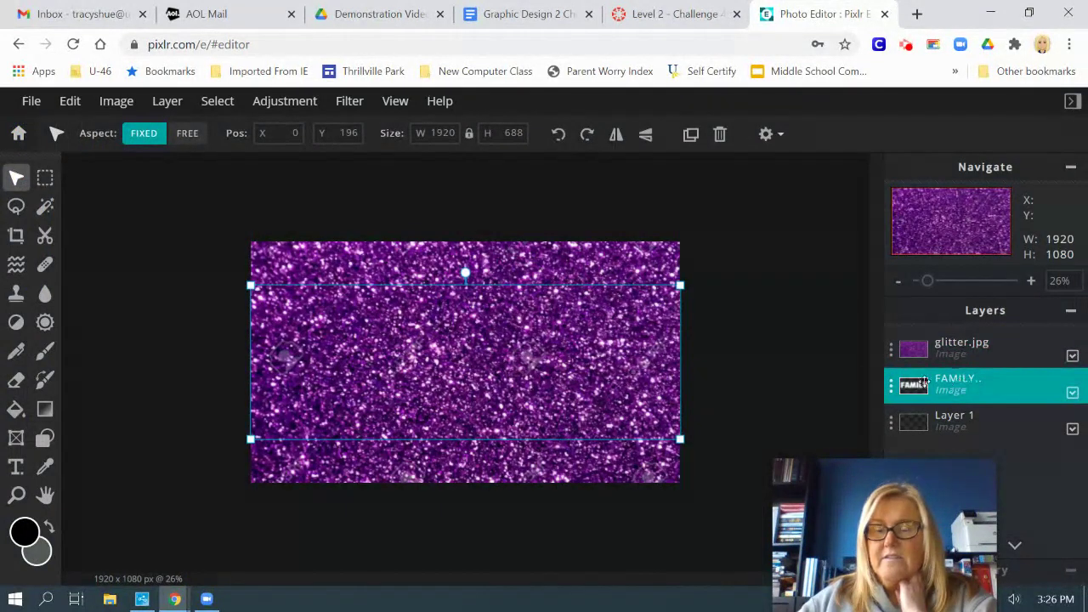
{"action": "left_click", "coordinate": [217, 101]}
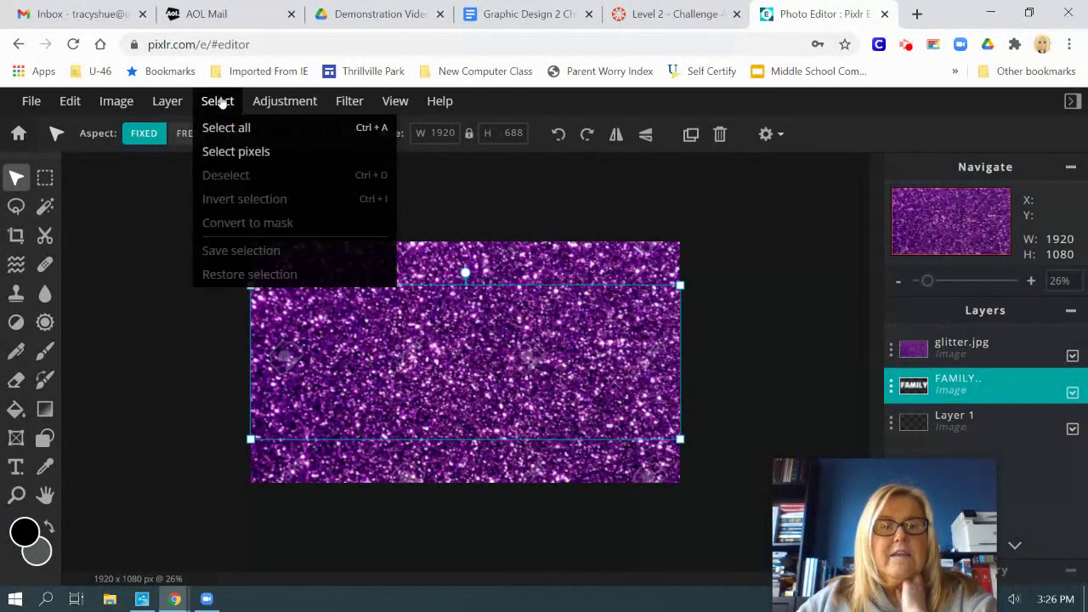
{"action": "left_click", "coordinate": [252, 158]}
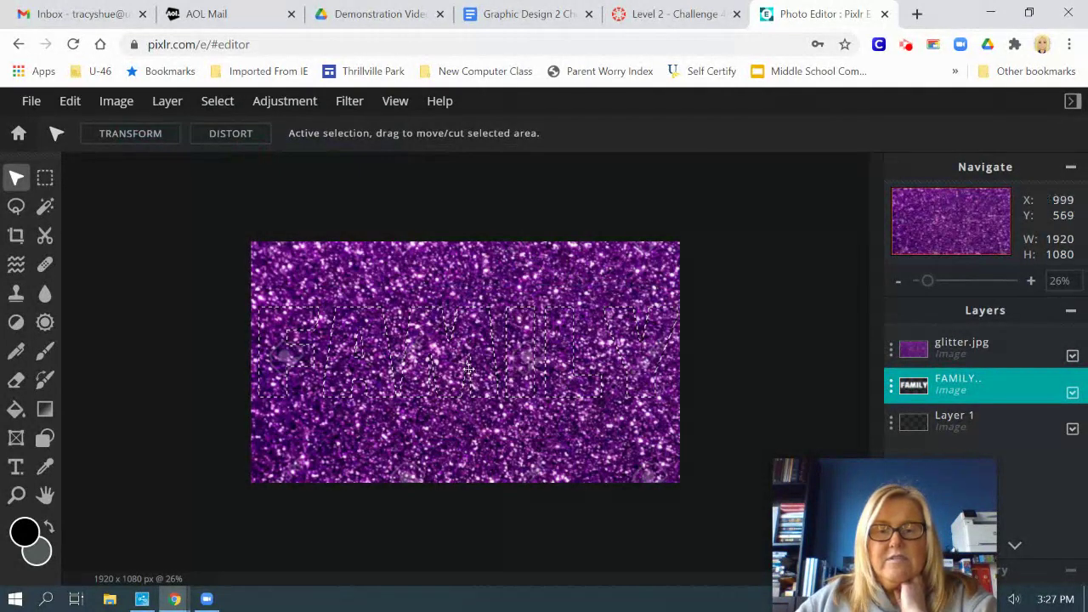
{"action": "left_click", "coordinate": [894, 351]}
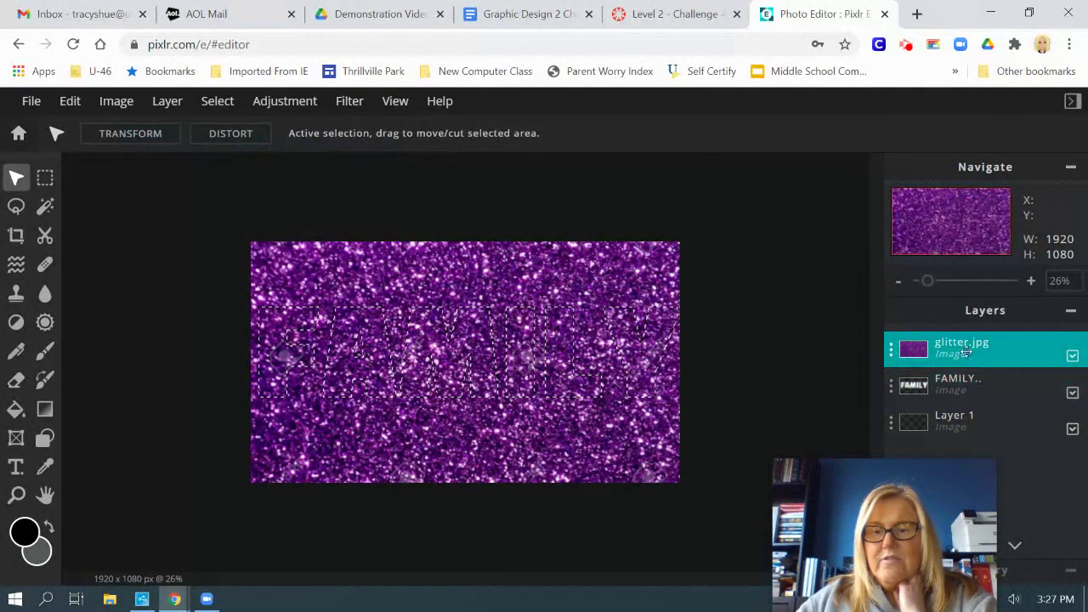
{"action": "left_click", "coordinate": [890, 349]}
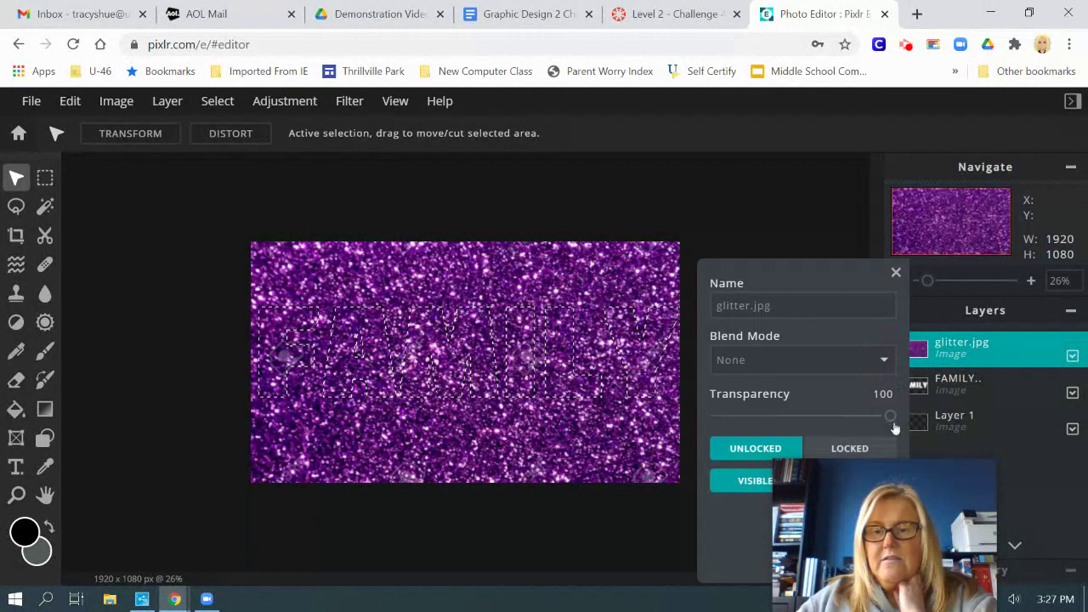
{"action": "left_click_drag", "start_coordinate": [891, 416], "coordinate": [746, 418]}
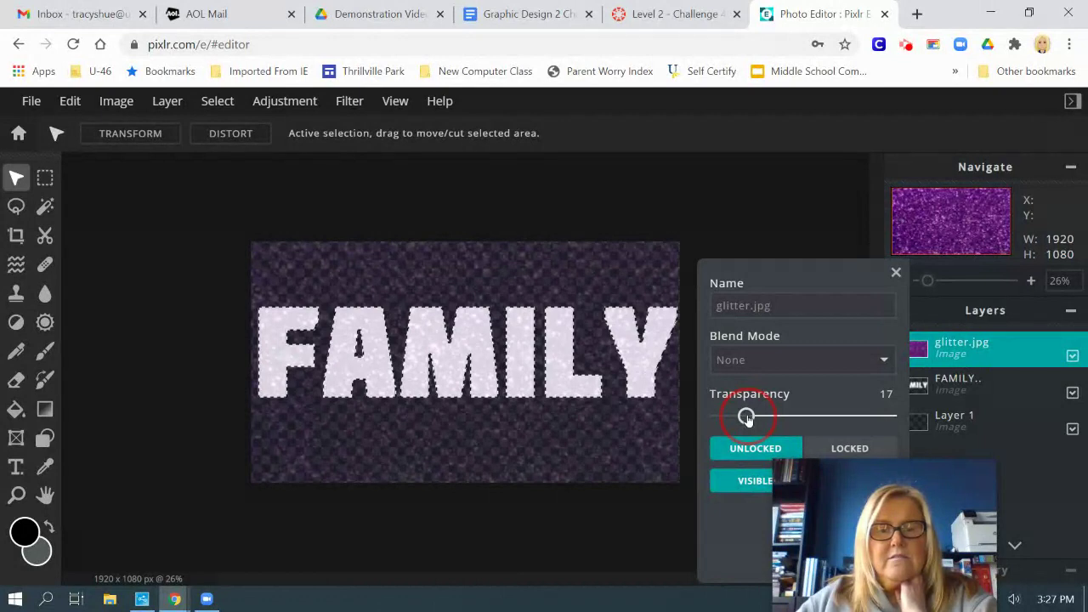
{"action": "left_click_drag", "start_coordinate": [745, 418], "coordinate": [927, 422]}
{"action": "left_click", "coordinate": [898, 281]}
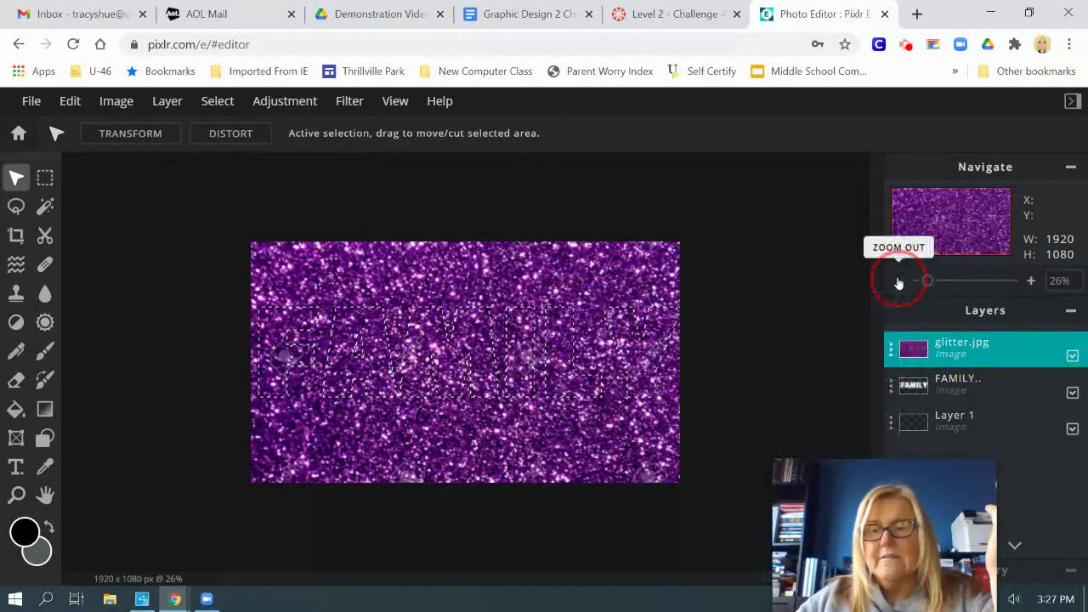
{"action": "left_click", "coordinate": [963, 379]}
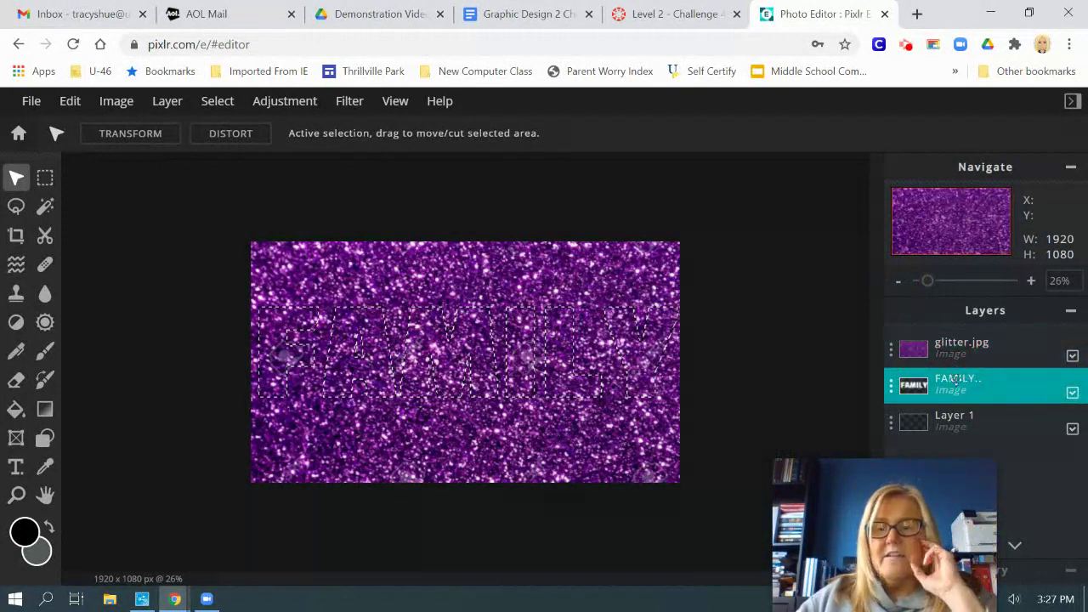
Invert the selection and delete the area around the letters on the FAMILY layer
{"action": "left_click", "coordinate": [213, 106]}
{"action": "left_click", "coordinate": [242, 204]}
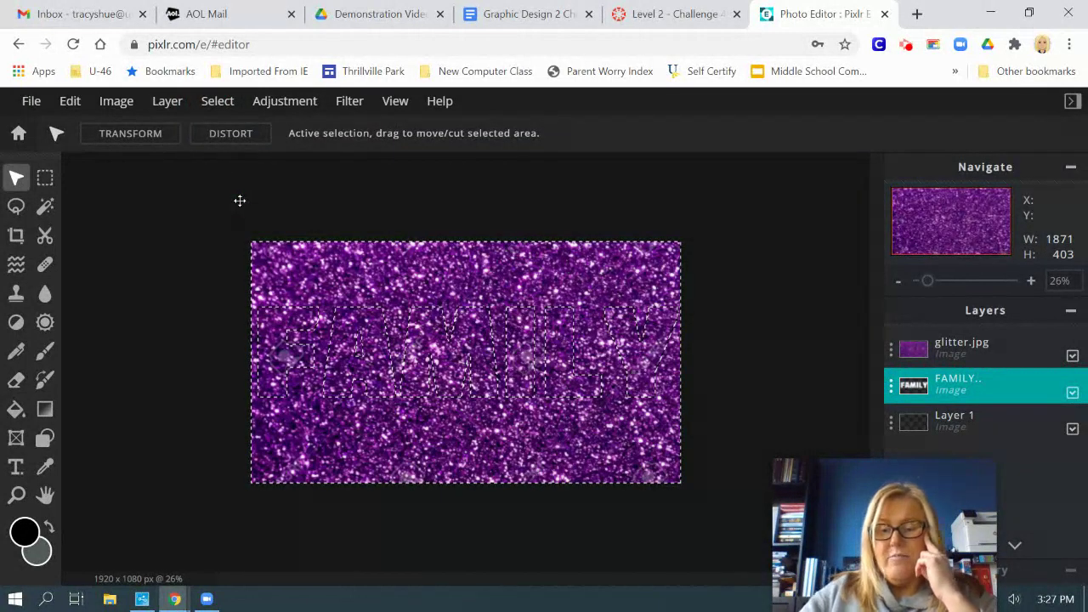
{"action": "key", "text": "Delete"}
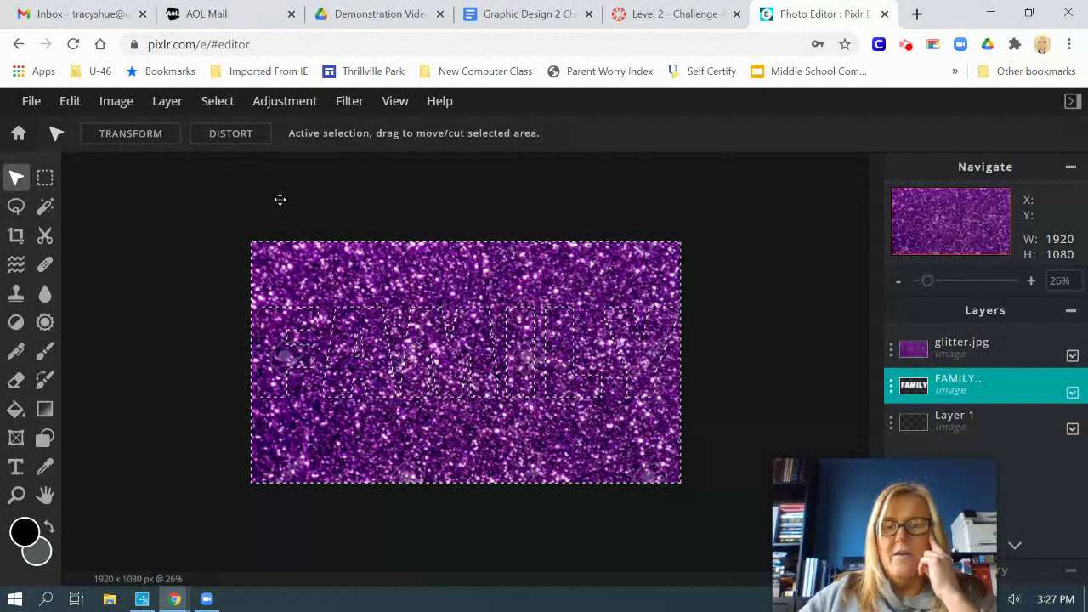
Delete the glitter outside the letters on the glitter.jpg layer
{"action": "left_click", "coordinate": [962, 359]}
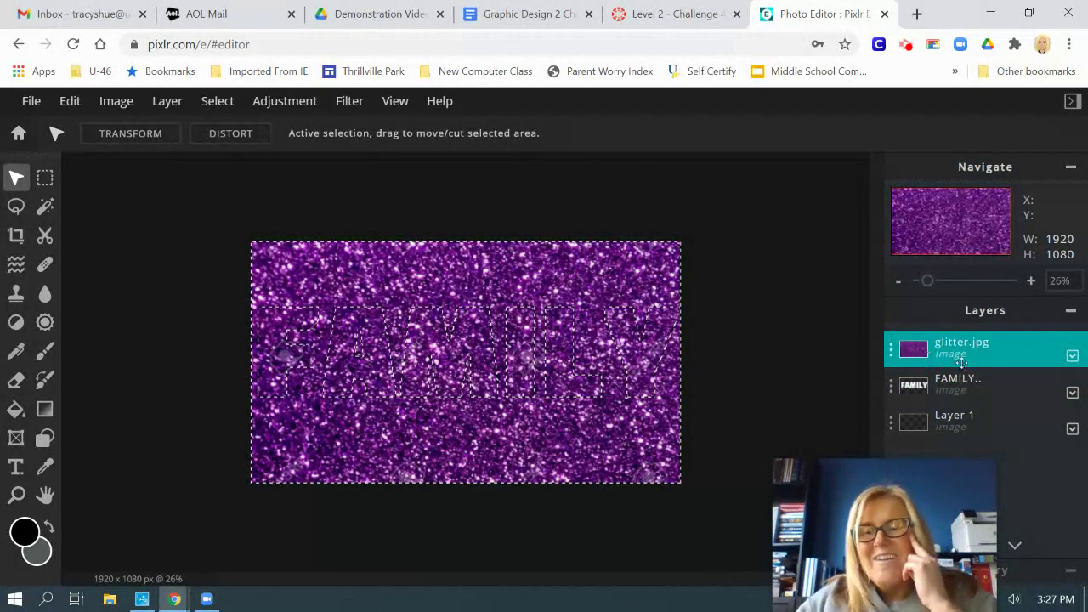
{"action": "left_click", "coordinate": [660, 12]}
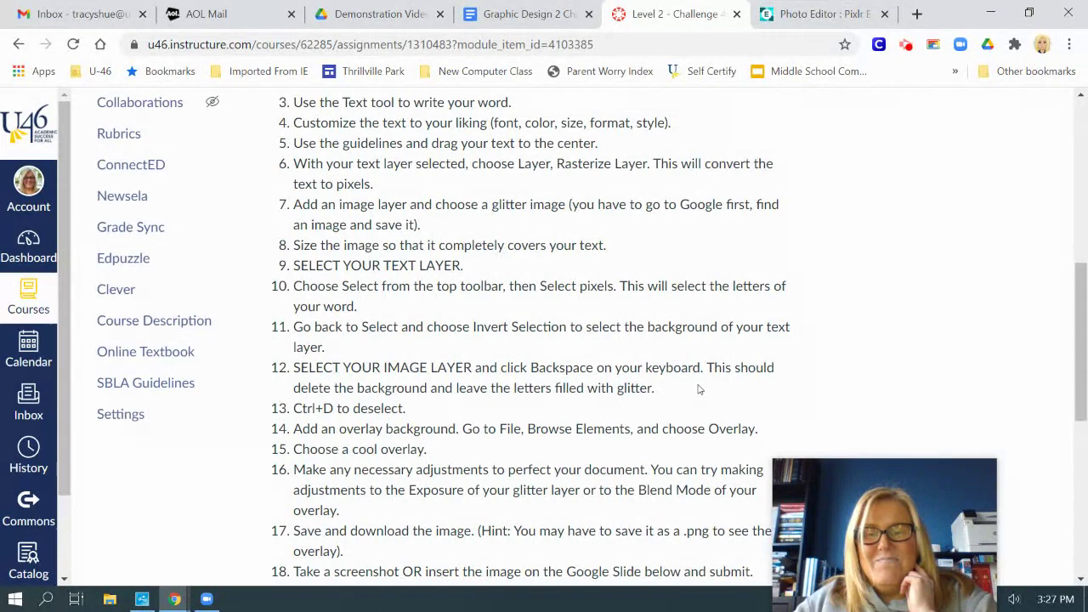
{"action": "left_click", "coordinate": [818, 13]}
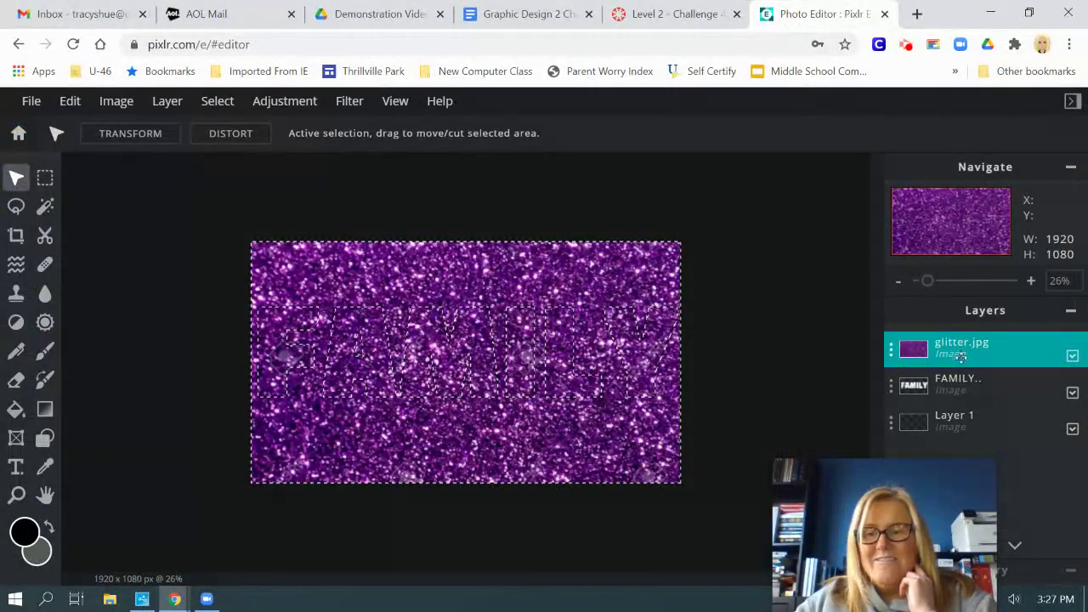
{"action": "key", "text": "Delete"}
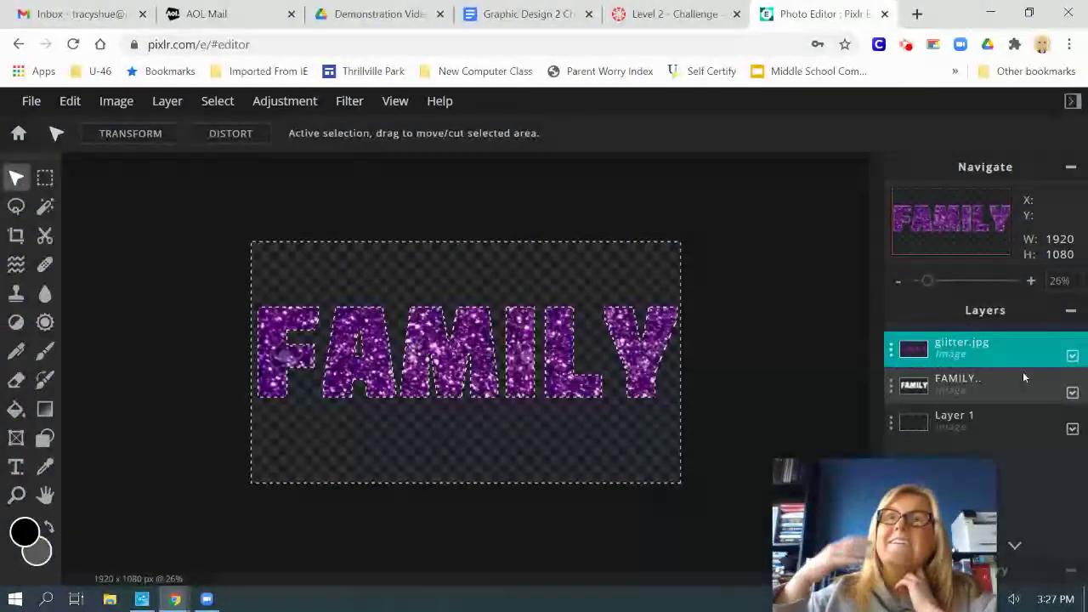
{"action": "left_click", "coordinate": [675, 14]}
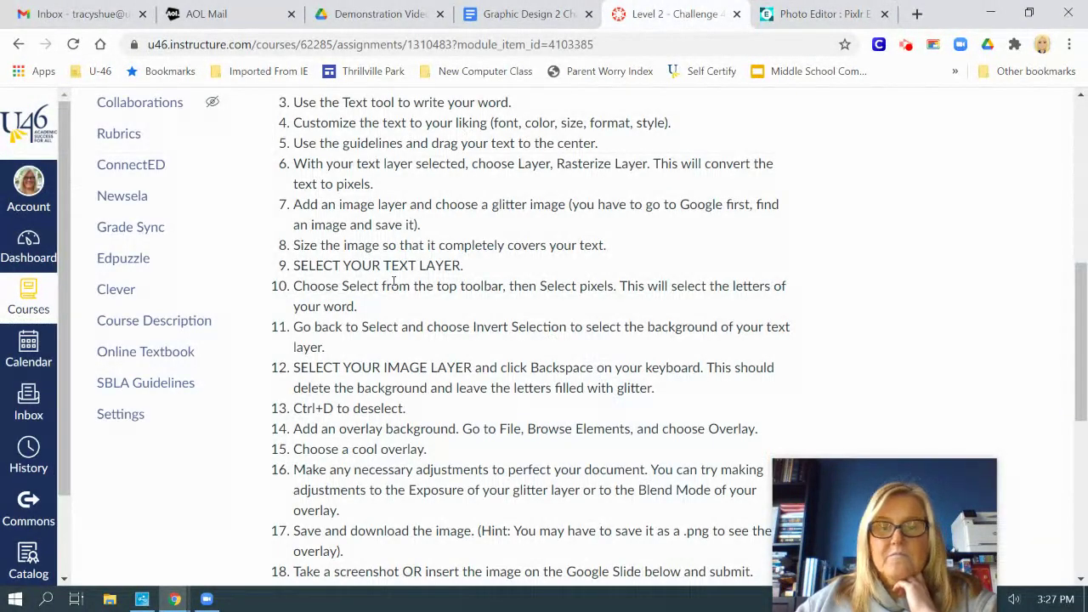
{"action": "scroll", "coordinate": [393, 283], "scroll_direction": "down", "scroll_amount": 2}
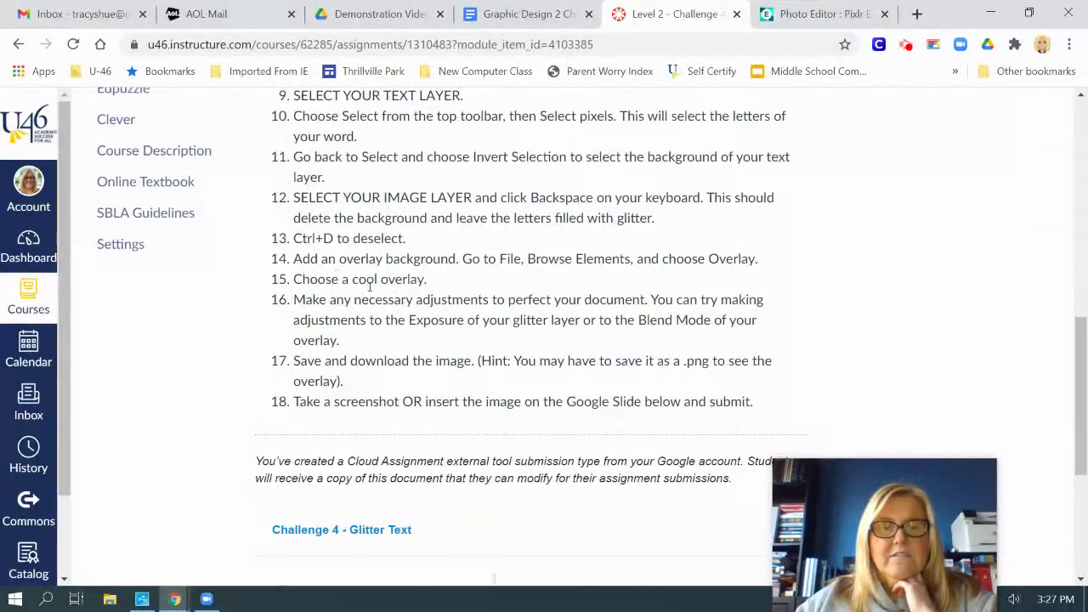
{"action": "left_click", "coordinate": [812, 12]}
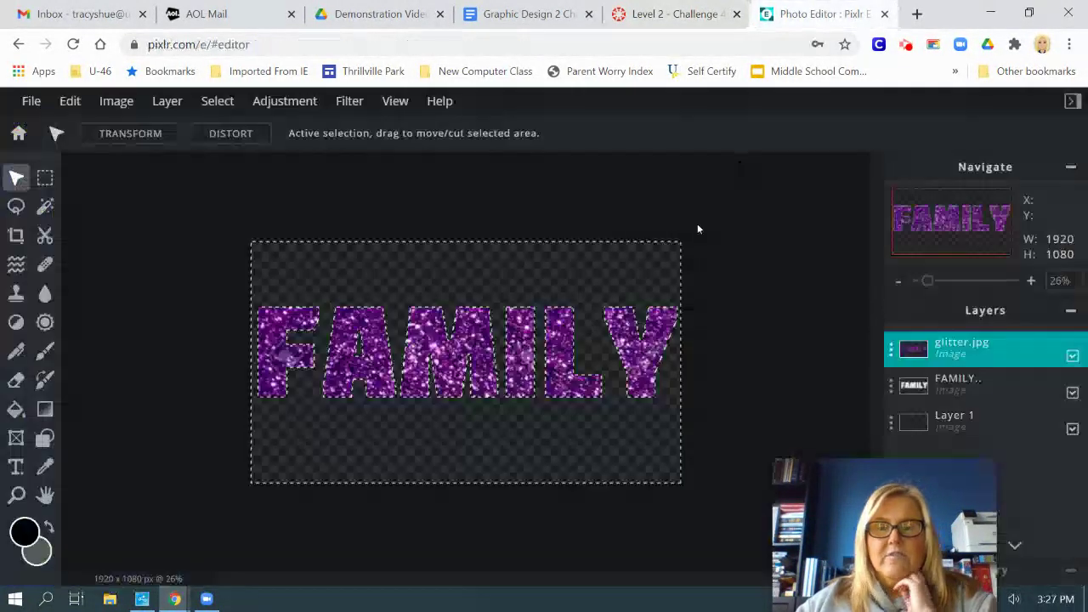
{"action": "left_click", "coordinate": [693, 230]}
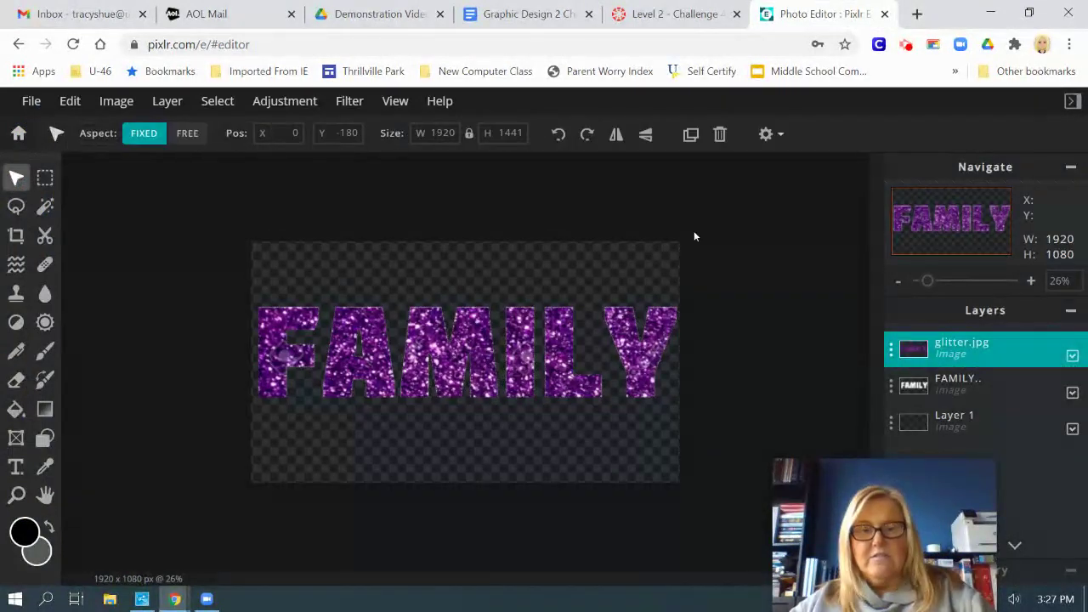
{"action": "left_click", "coordinate": [672, 12]}
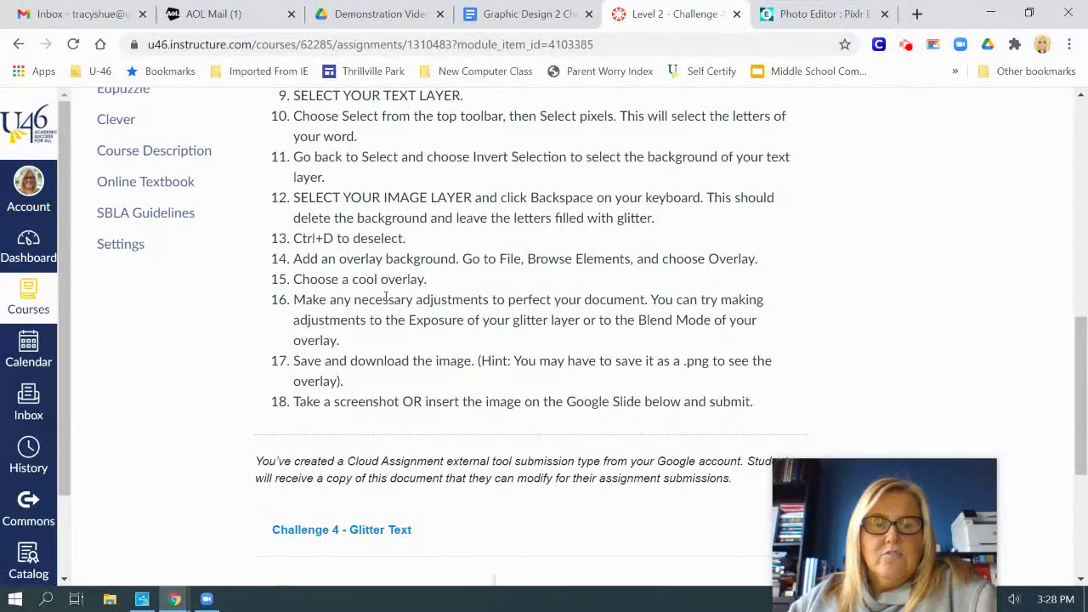
{"action": "left_click", "coordinate": [819, 10]}
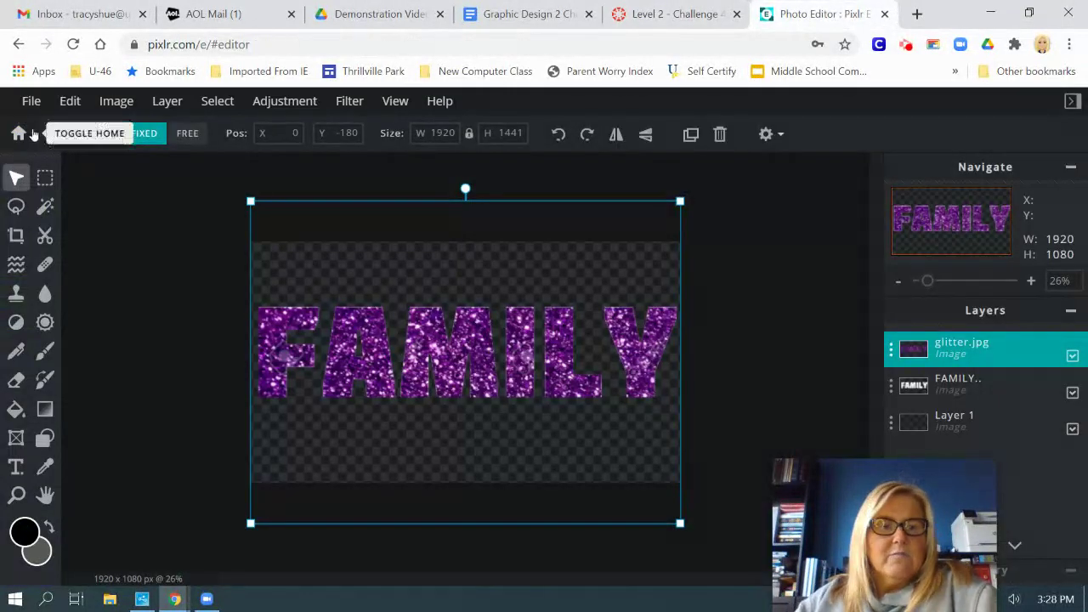
Browse the Overlays element library and open the Purple Sparkles collection
{"action": "left_click", "coordinate": [30, 100]}
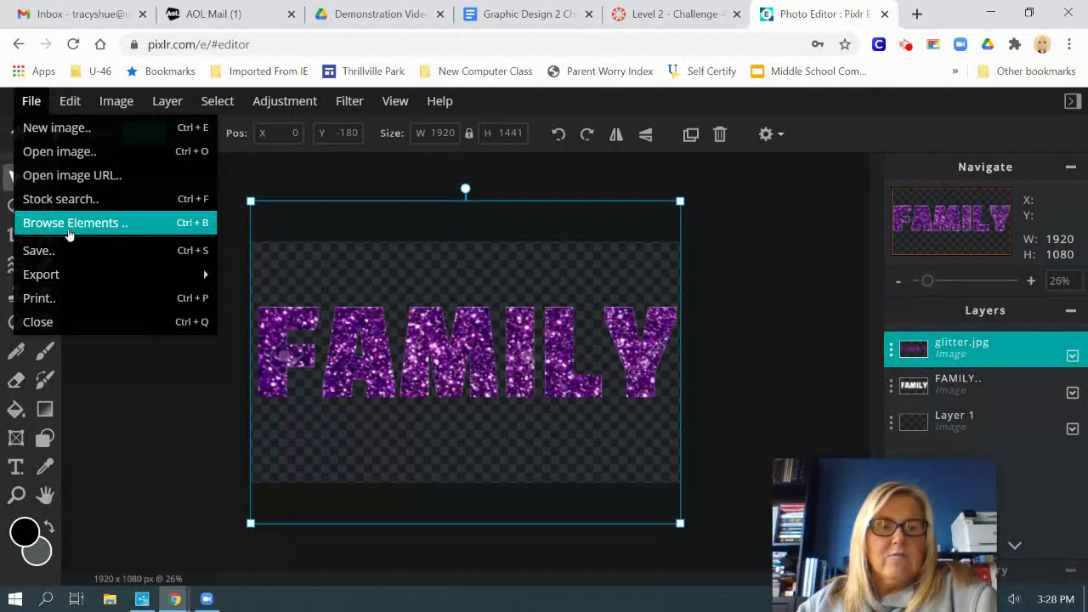
{"action": "left_click", "coordinate": [69, 228]}
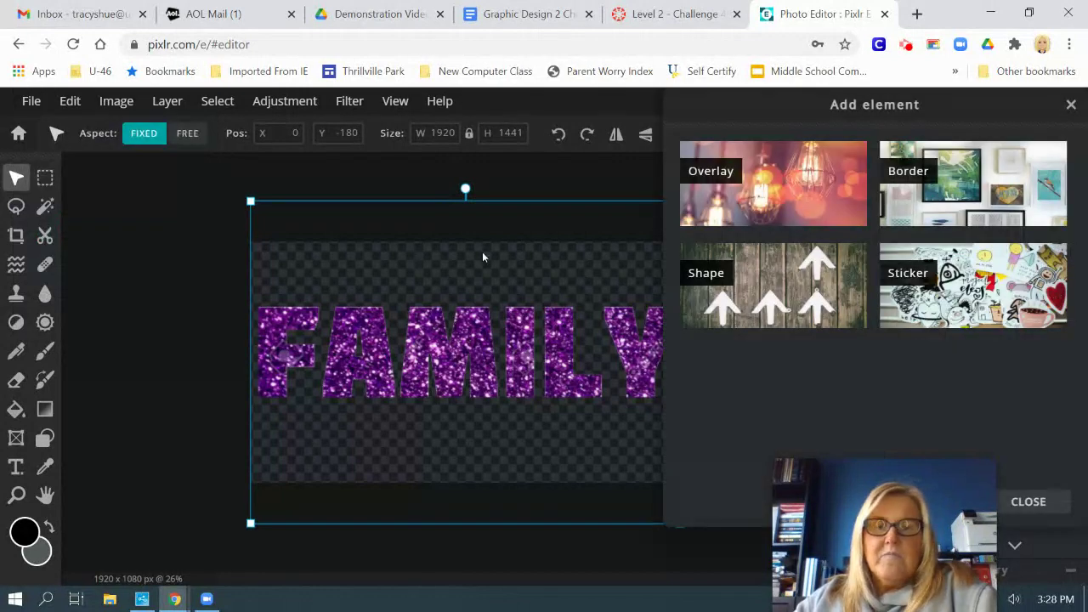
{"action": "left_click", "coordinate": [776, 183]}
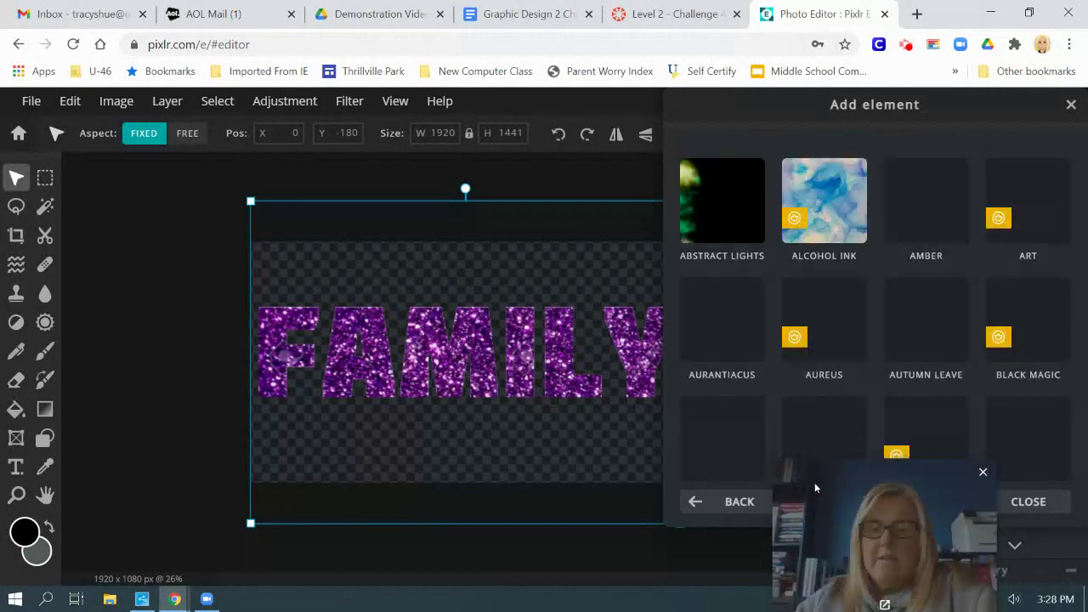
{"action": "left_click_drag", "start_coordinate": [814, 482], "coordinate": [25, 347]}
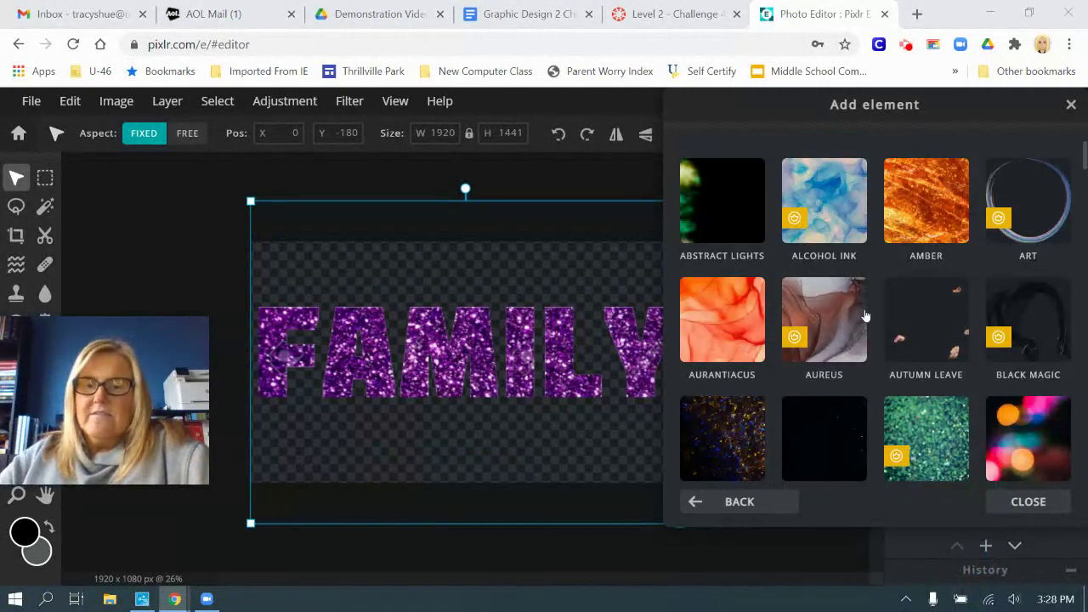
{"action": "scroll", "coordinate": [889, 295], "scroll_direction": "down", "scroll_amount": 8}
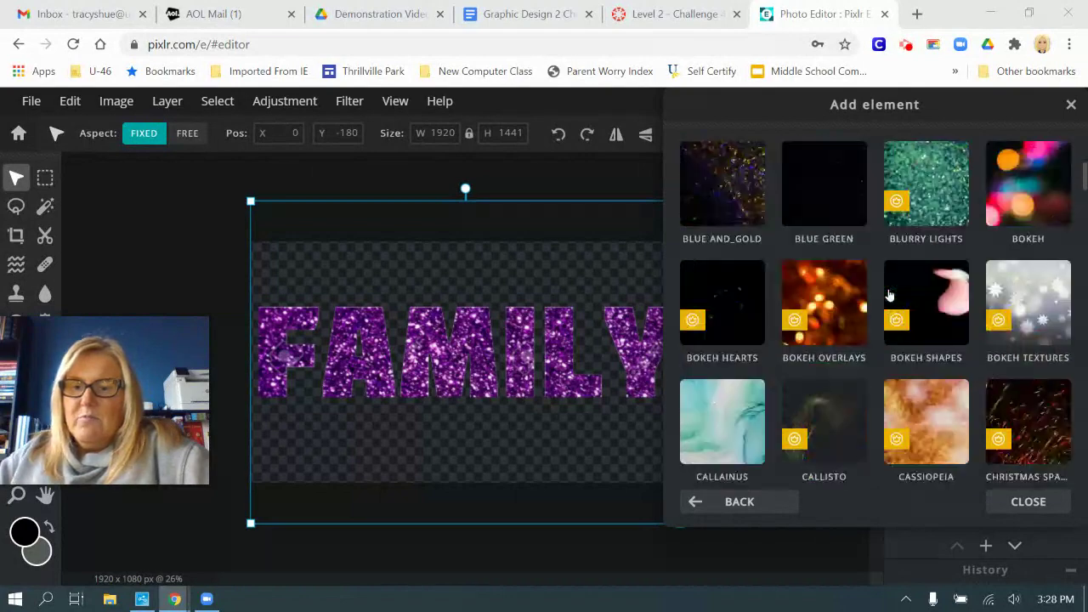
{"action": "scroll", "coordinate": [890, 295], "scroll_direction": "down", "scroll_amount": 10}
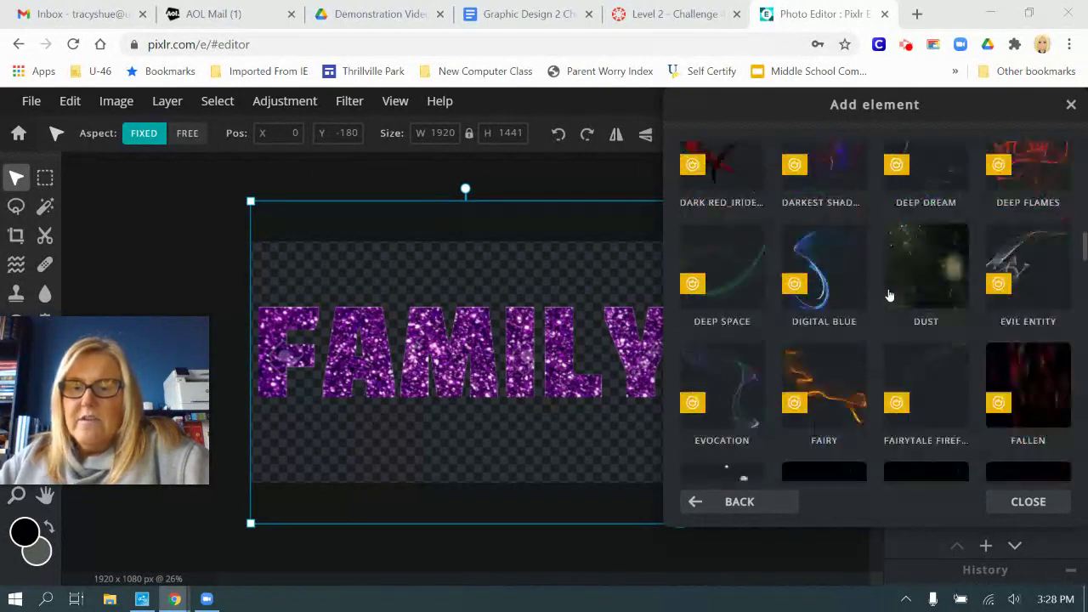
{"action": "scroll", "coordinate": [889, 294], "scroll_direction": "down", "scroll_amount": 10}
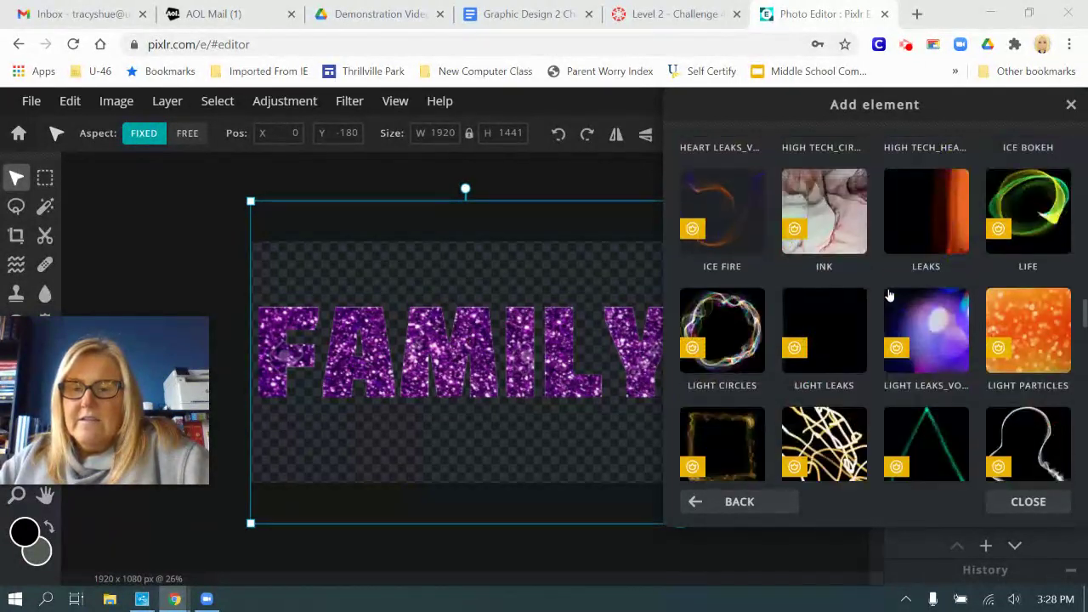
{"action": "scroll", "coordinate": [890, 295], "scroll_direction": "down", "scroll_amount": 5}
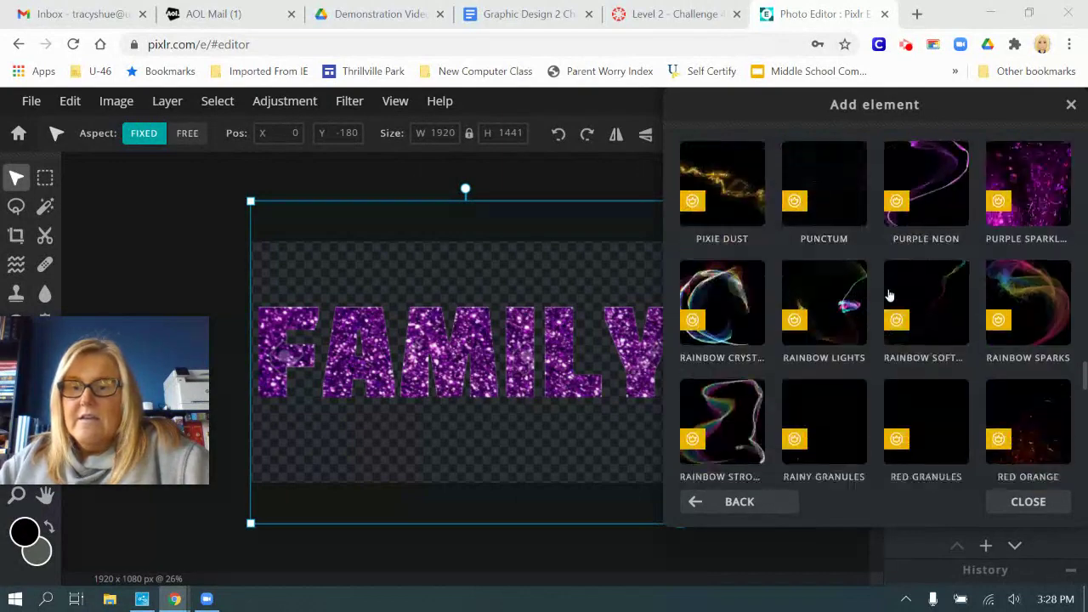
{"action": "left_click", "coordinate": [1029, 177]}
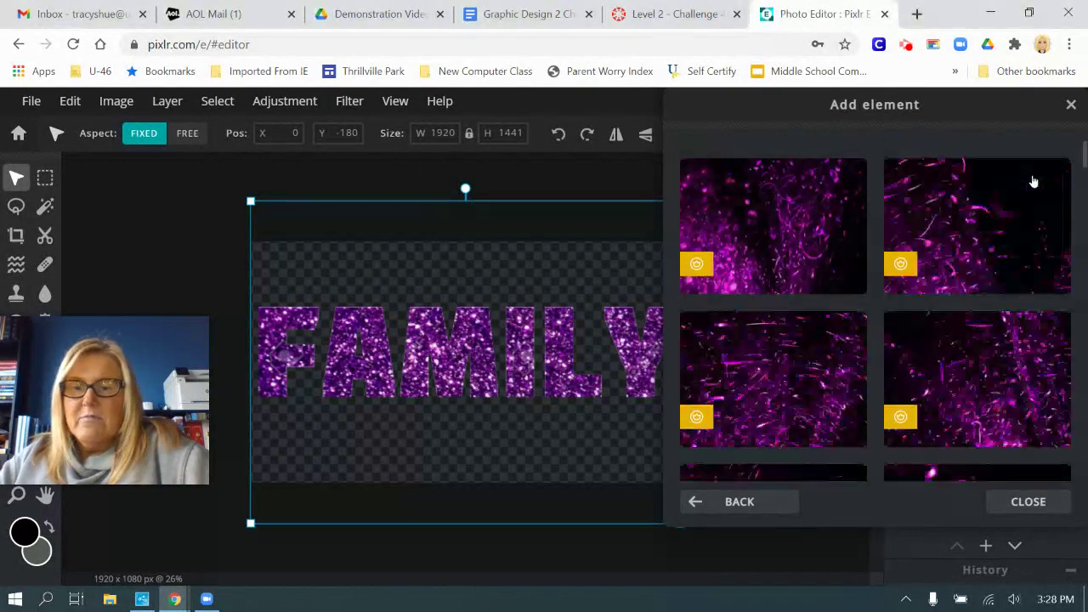
Try two different purple sparkle images as the background behind FAMILY
{"action": "left_click", "coordinate": [764, 383]}
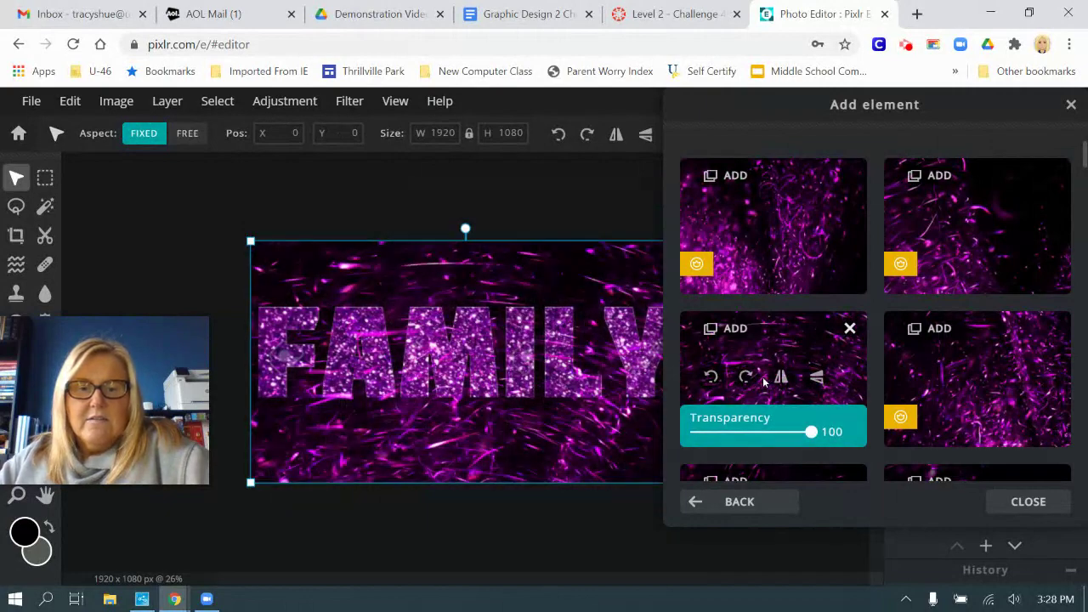
{"action": "scroll", "coordinate": [814, 378], "scroll_direction": "down", "scroll_amount": 5}
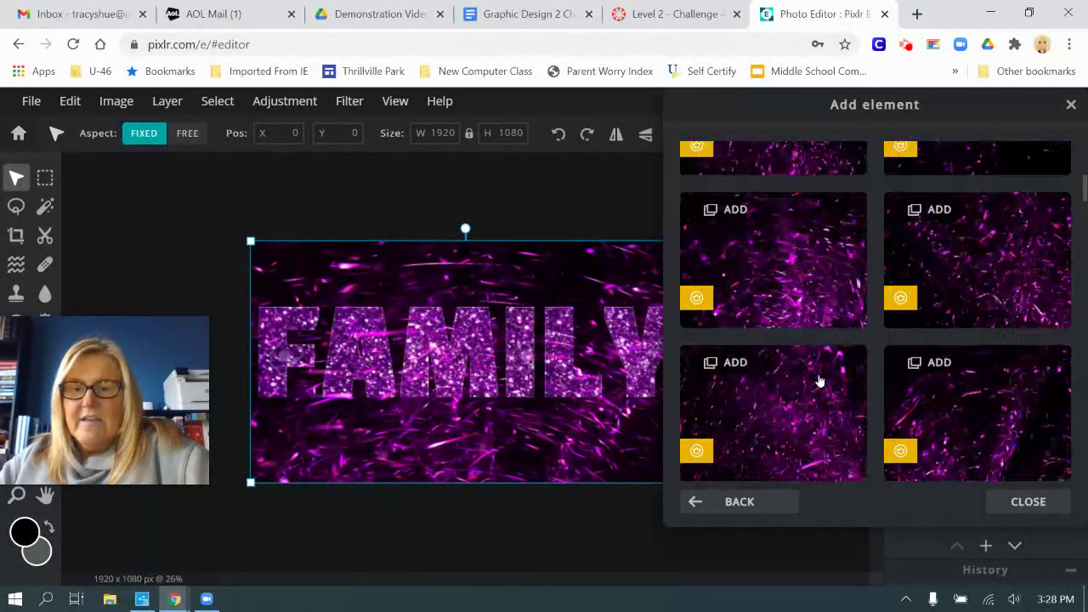
{"action": "left_click", "coordinate": [807, 246]}
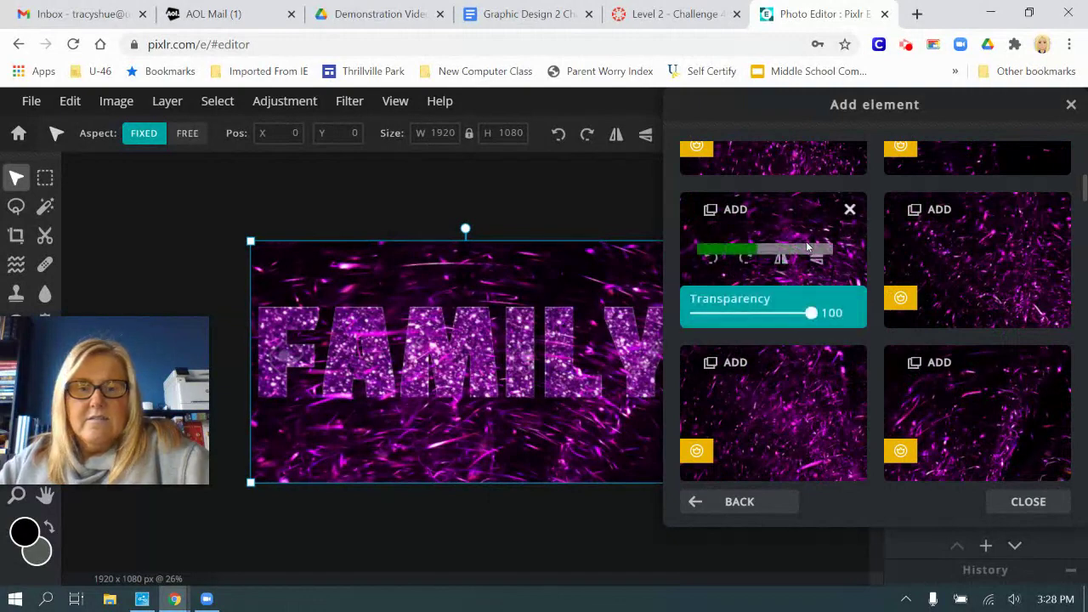
{"action": "scroll", "coordinate": [953, 336], "scroll_direction": "down", "scroll_amount": 1}
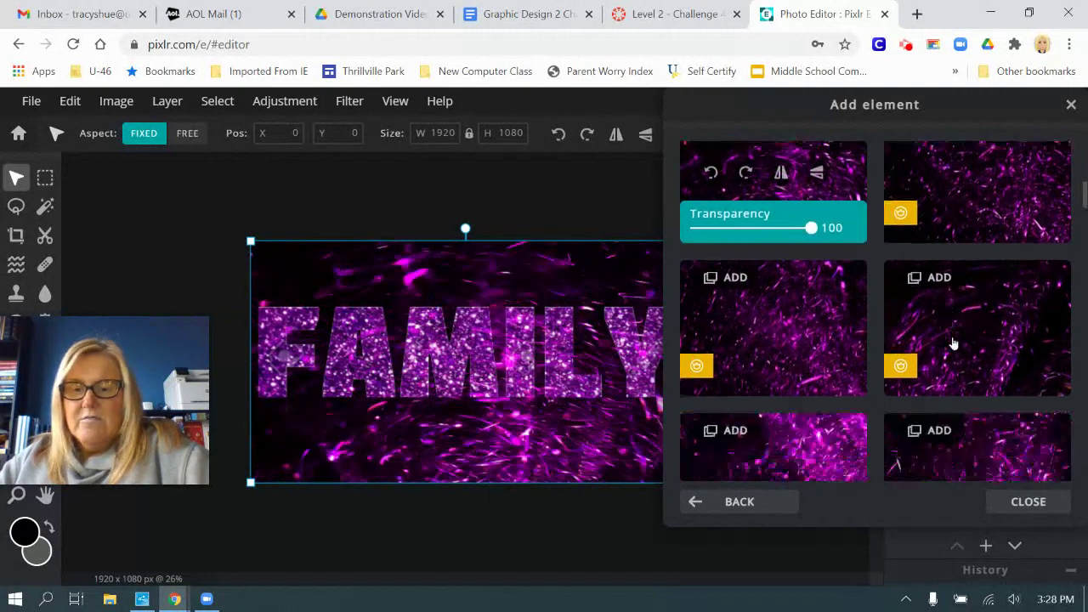
Use the grey glitter image from Glitter Lights as the background, then return to the instructions
{"action": "left_click", "coordinate": [778, 504]}
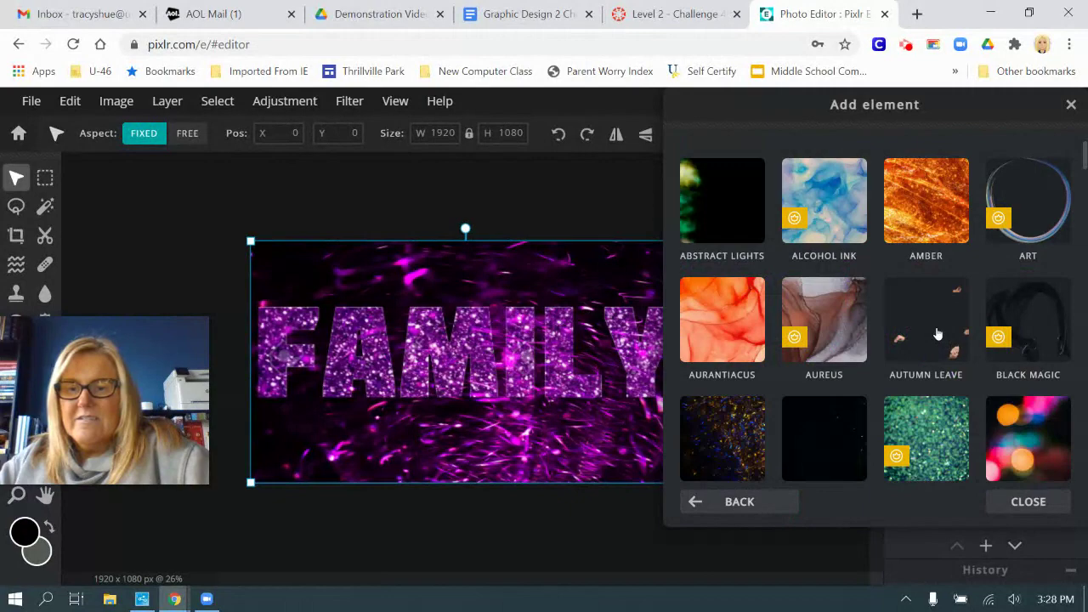
{"action": "scroll", "coordinate": [938, 335], "scroll_direction": "down", "scroll_amount": 3}
{"action": "left_click", "coordinate": [938, 264]}
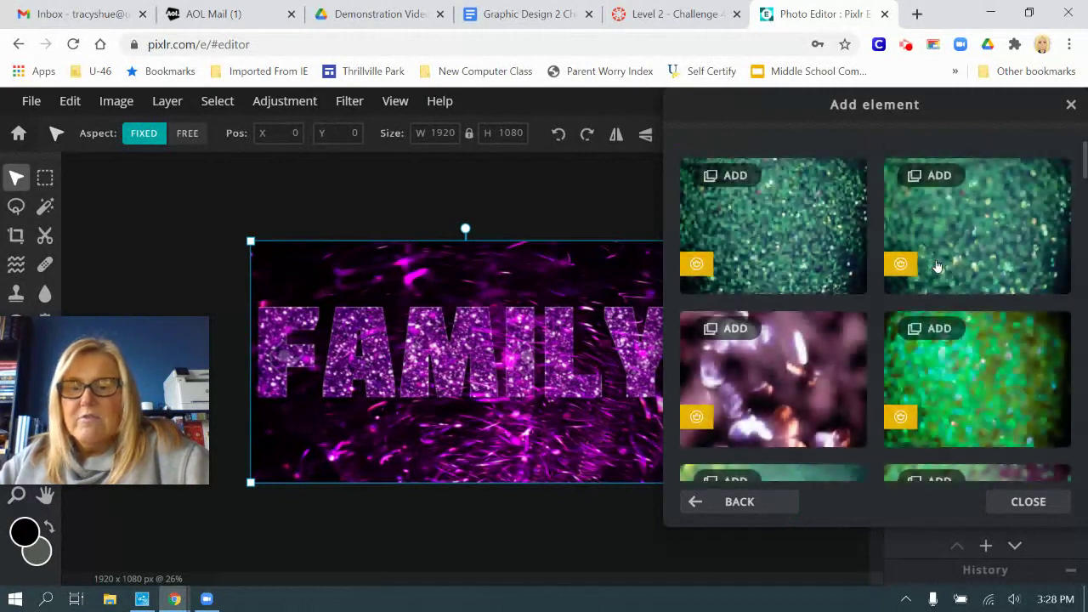
{"action": "scroll", "coordinate": [936, 267], "scroll_direction": "down", "scroll_amount": 8}
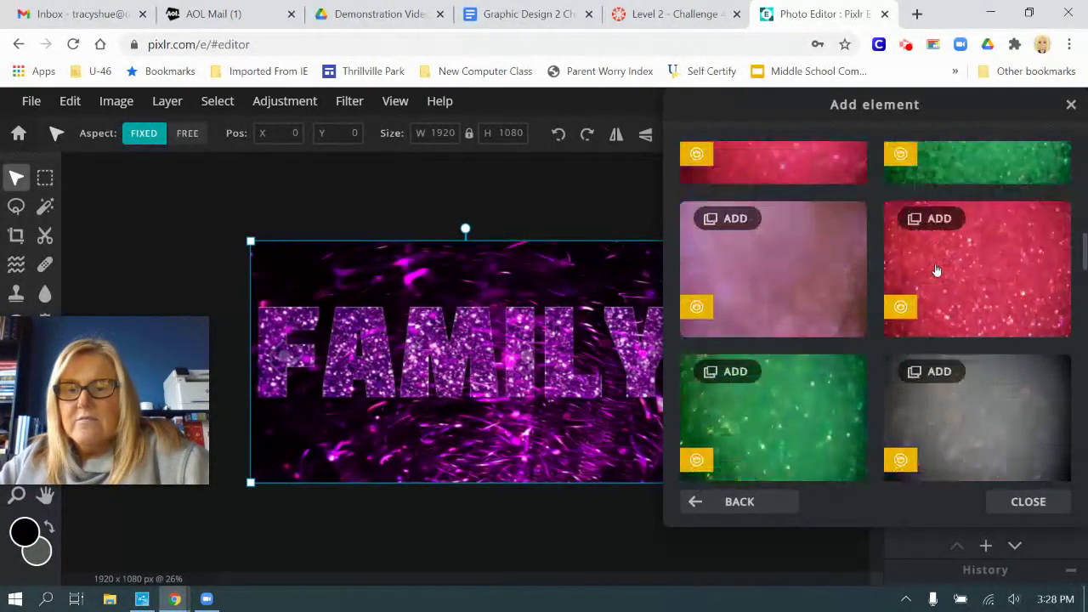
{"action": "scroll", "coordinate": [936, 269], "scroll_direction": "down", "scroll_amount": 8}
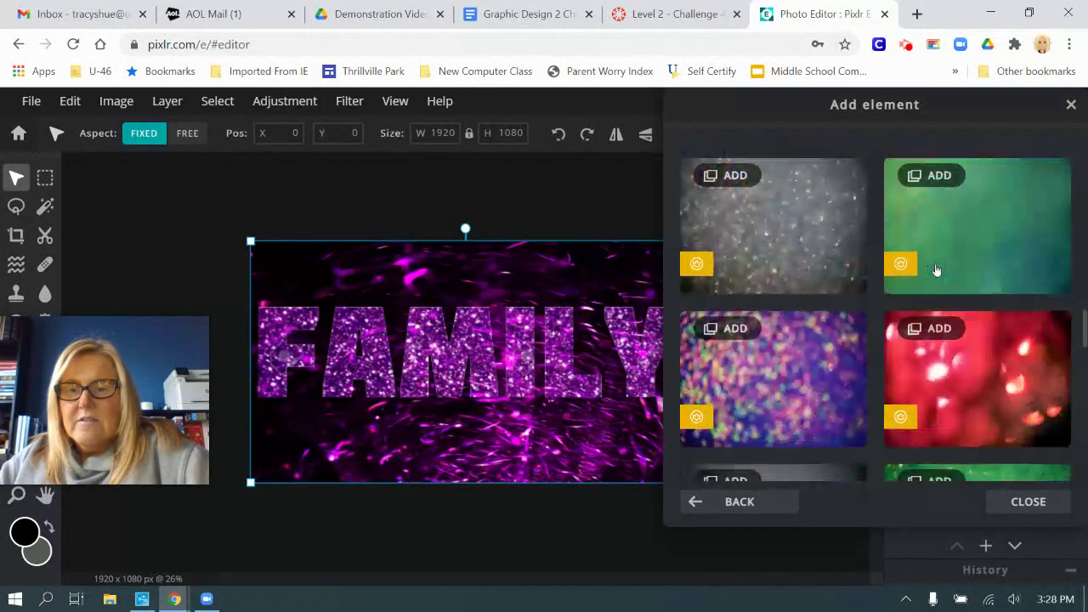
{"action": "left_click", "coordinate": [752, 213]}
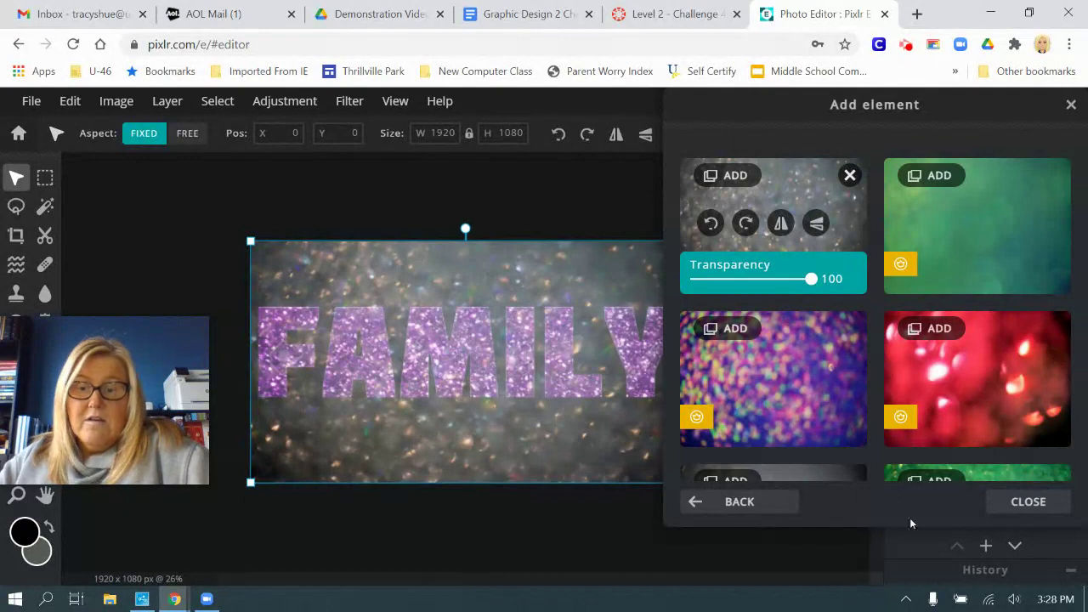
{"action": "left_click", "coordinate": [1014, 508]}
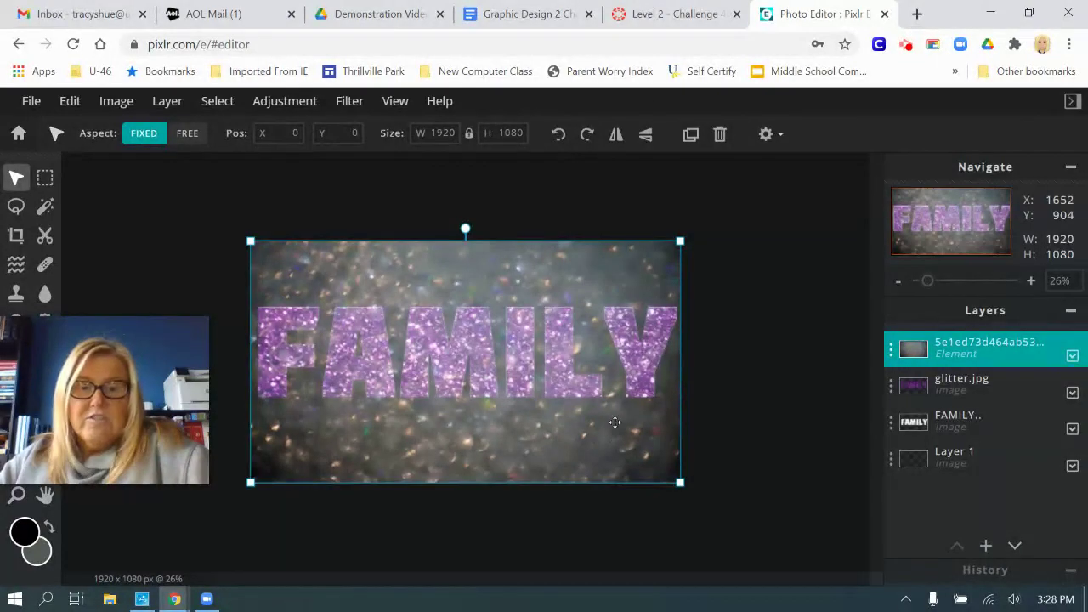
{"action": "left_click", "coordinate": [678, 12]}
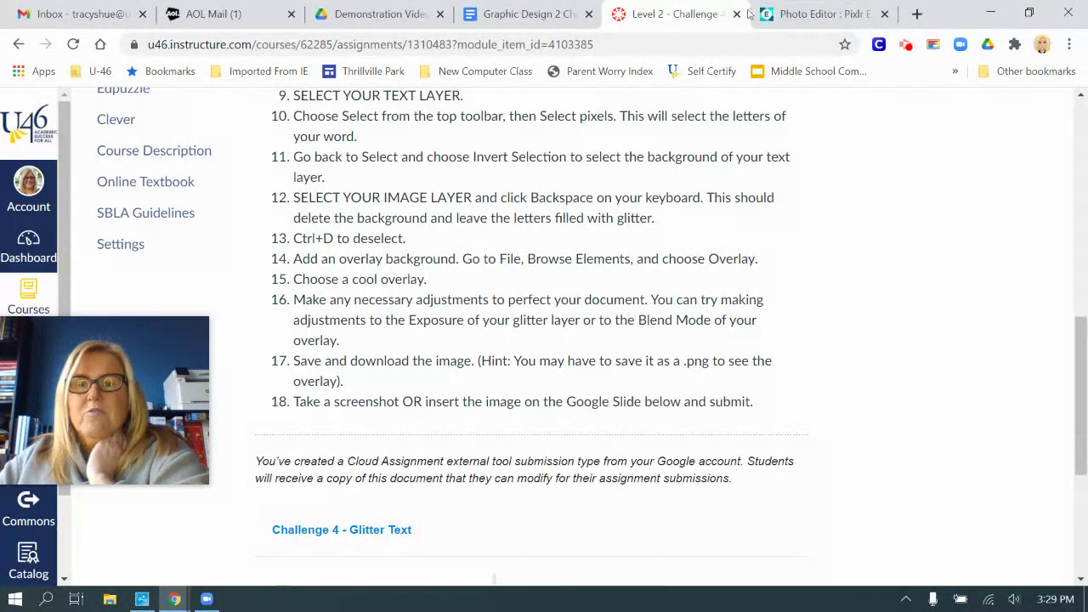
{"action": "left_click", "coordinate": [818, 14]}
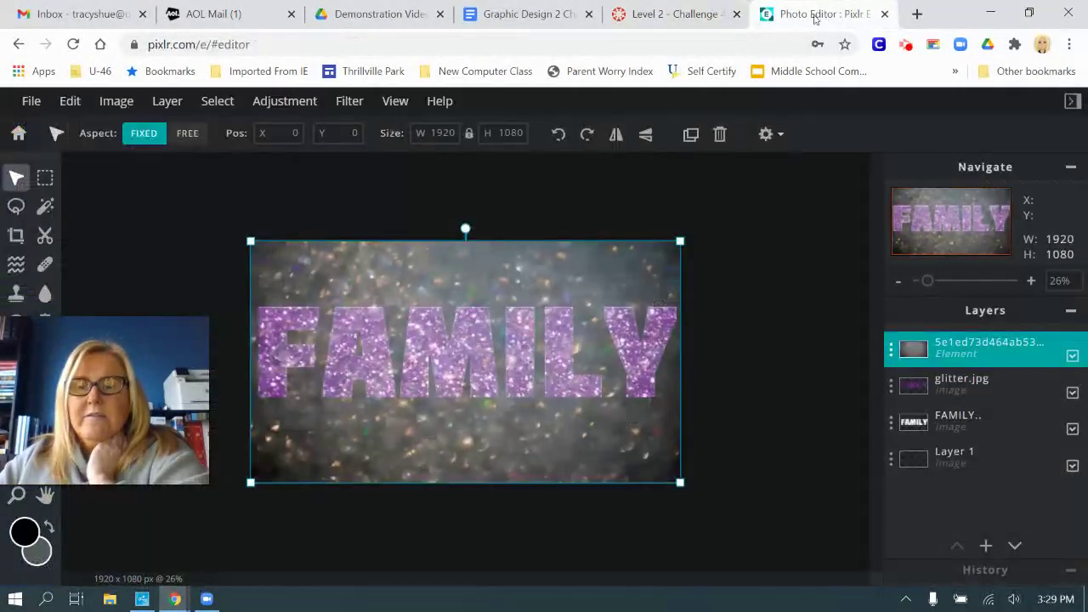
Switch the overlay's blend mode through Multiply and Overlay to Hard-light, then raise glitter.jpg above it
{"action": "left_click", "coordinate": [896, 347]}
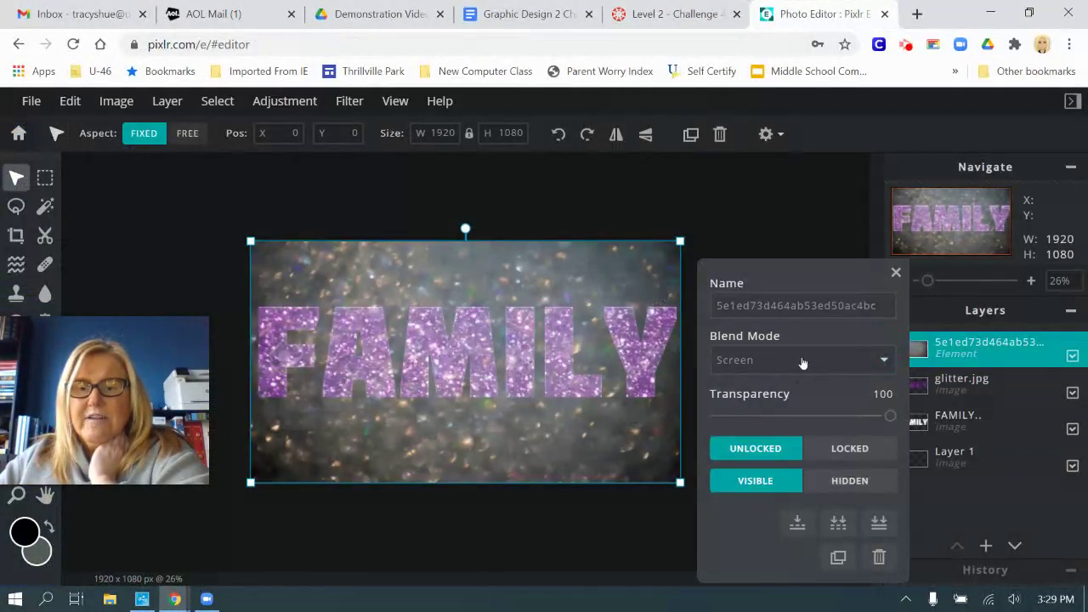
{"action": "left_click", "coordinate": [821, 364]}
{"action": "scroll", "coordinate": [792, 62], "scroll_direction": "down", "scroll_amount": 1}
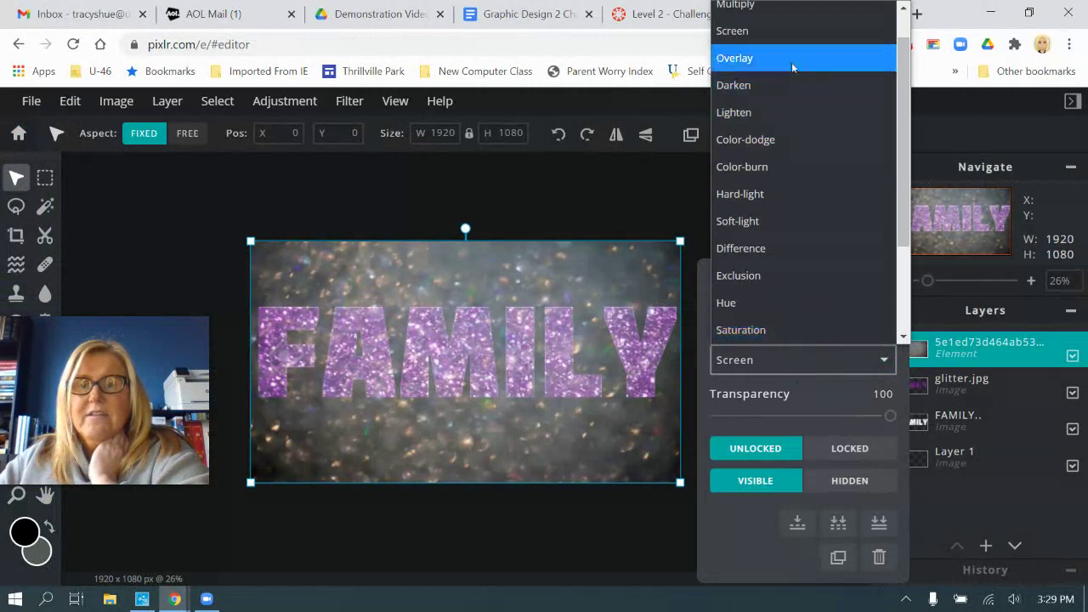
{"action": "left_click", "coordinate": [779, 16]}
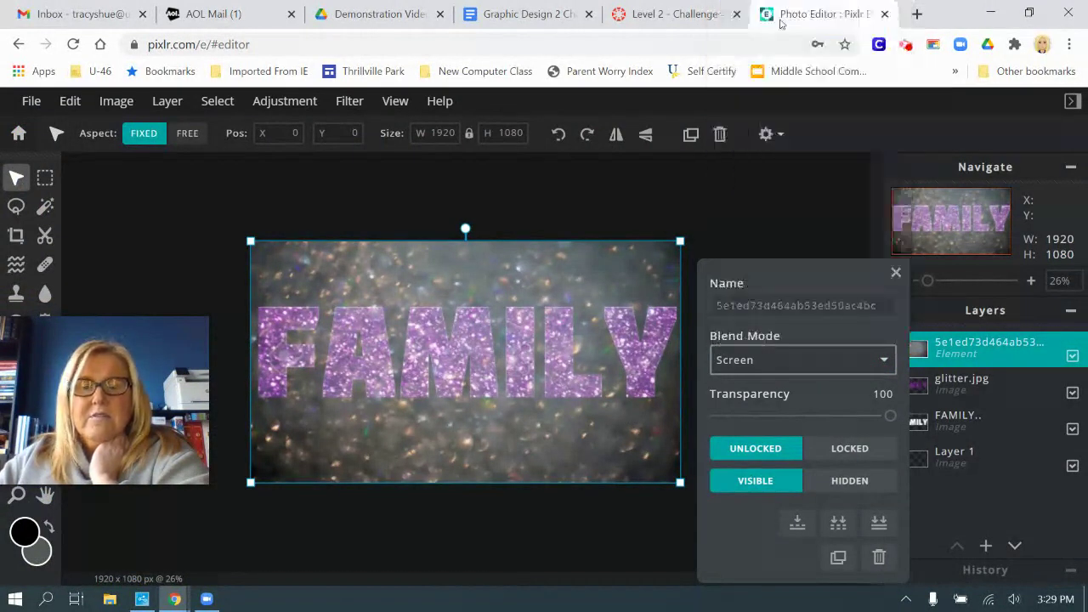
{"action": "left_click", "coordinate": [778, 372]}
{"action": "left_click", "coordinate": [755, 83]}
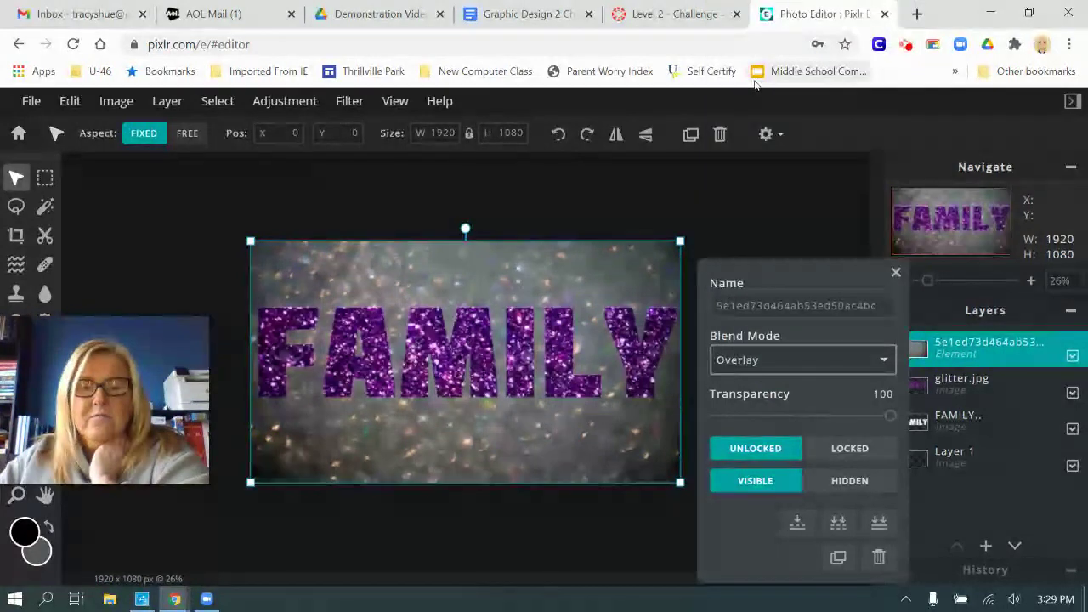
{"action": "left_click", "coordinate": [818, 361]}
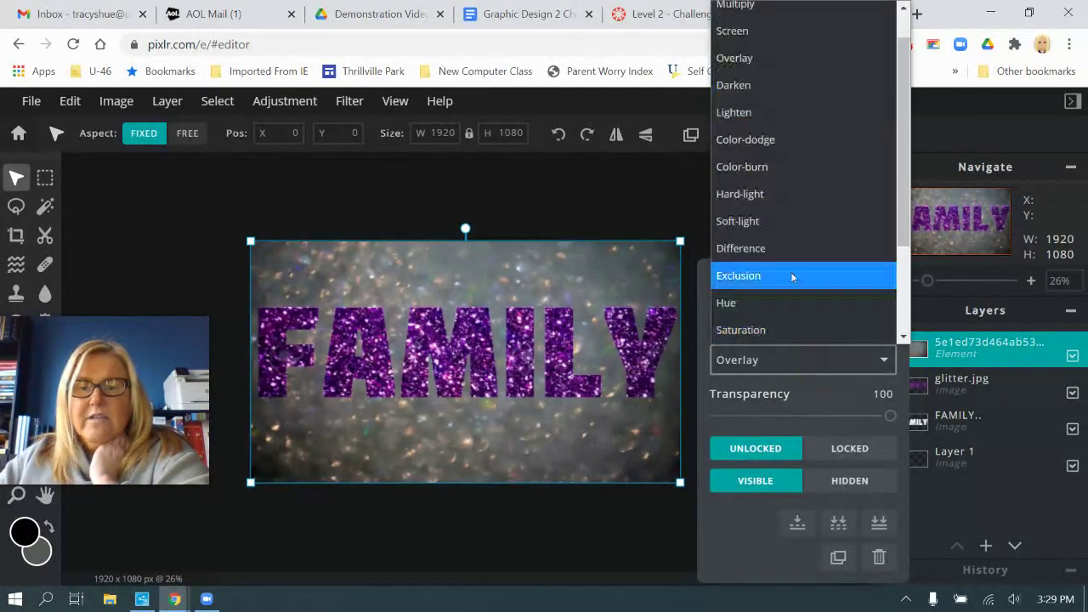
{"action": "left_click", "coordinate": [775, 194]}
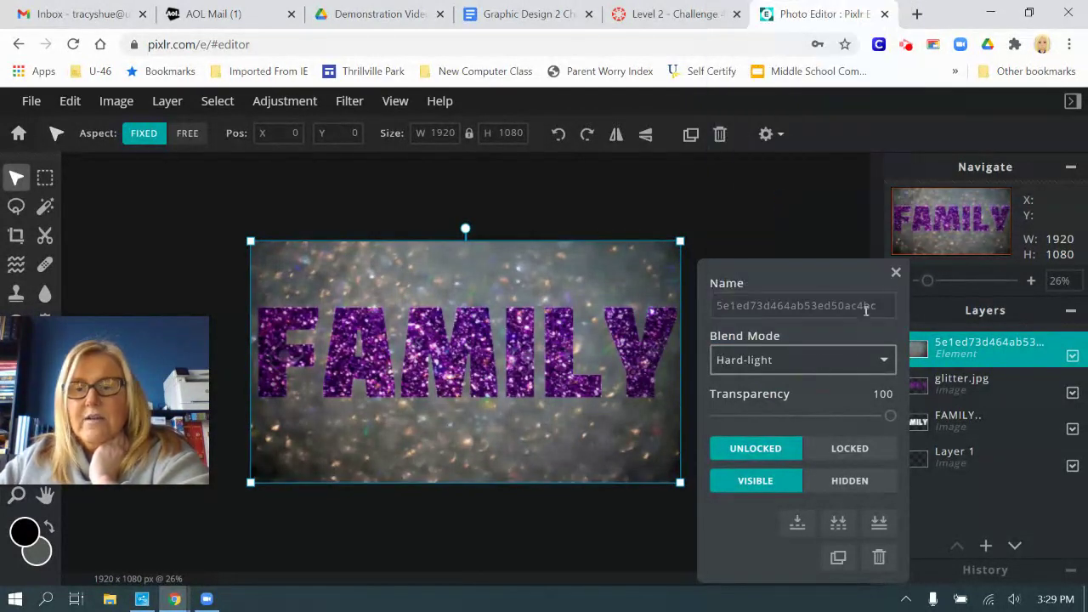
{"action": "left_click", "coordinate": [896, 272]}
{"action": "left_click_drag", "start_coordinate": [943, 384], "coordinate": [941, 349]}
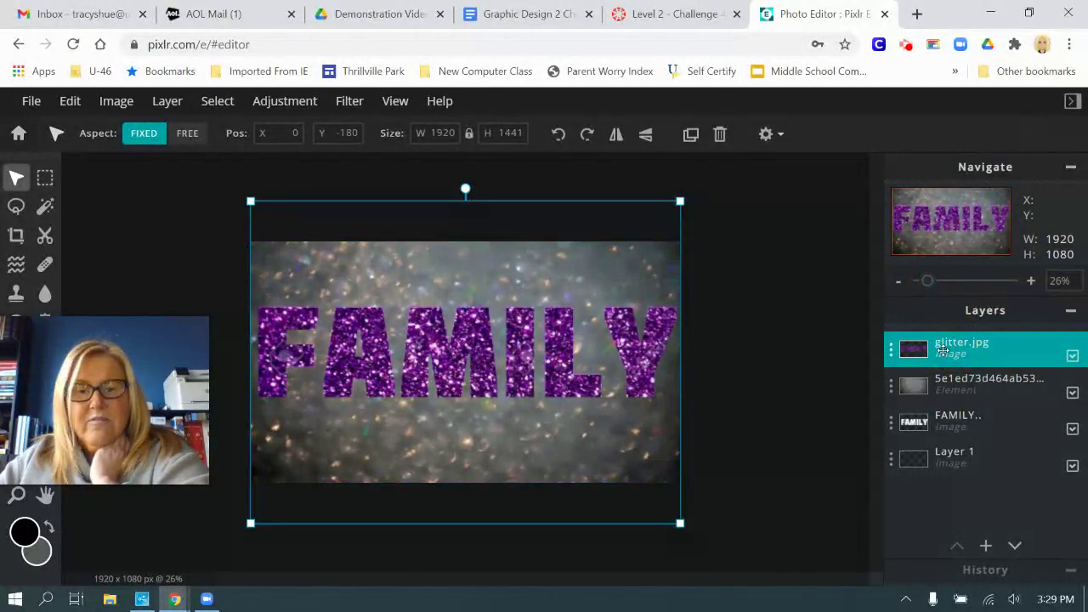
Check the silver overlay element's layer settings with glitter.jpg now at the top of the stack
{"action": "left_click", "coordinate": [892, 389]}
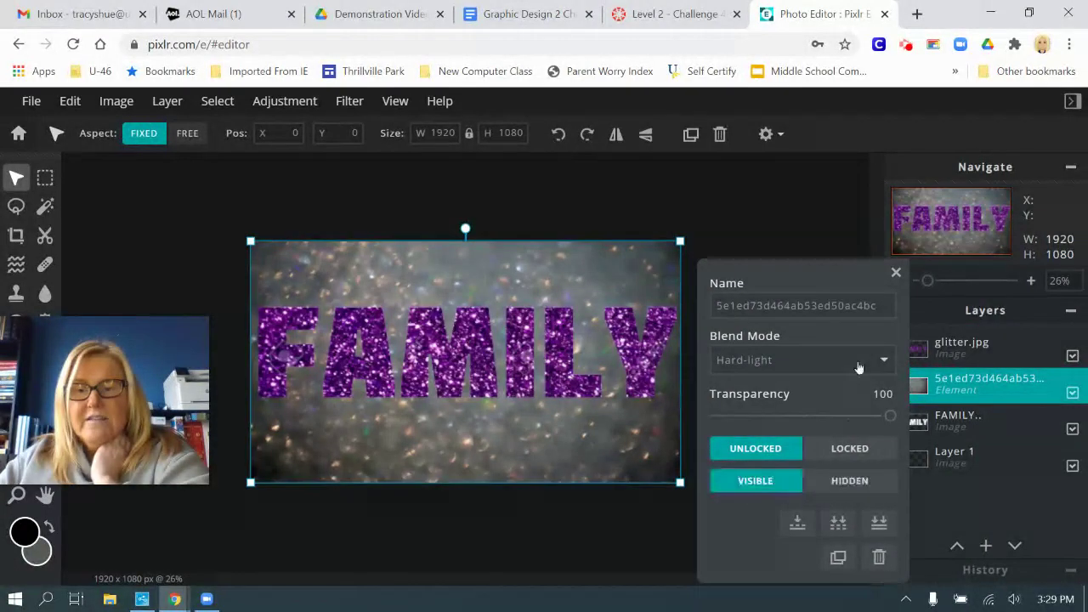
{"action": "left_click", "coordinate": [895, 273]}
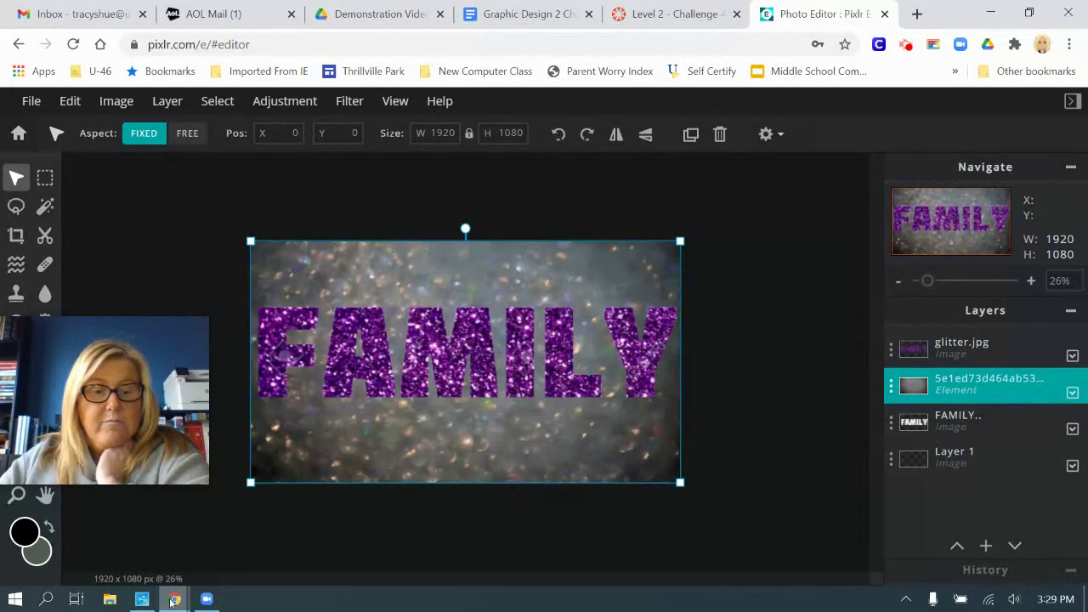
{"action": "mouse_move", "coordinate": [172, 600]}
{"action": "left_click", "coordinate": [582, 554]}
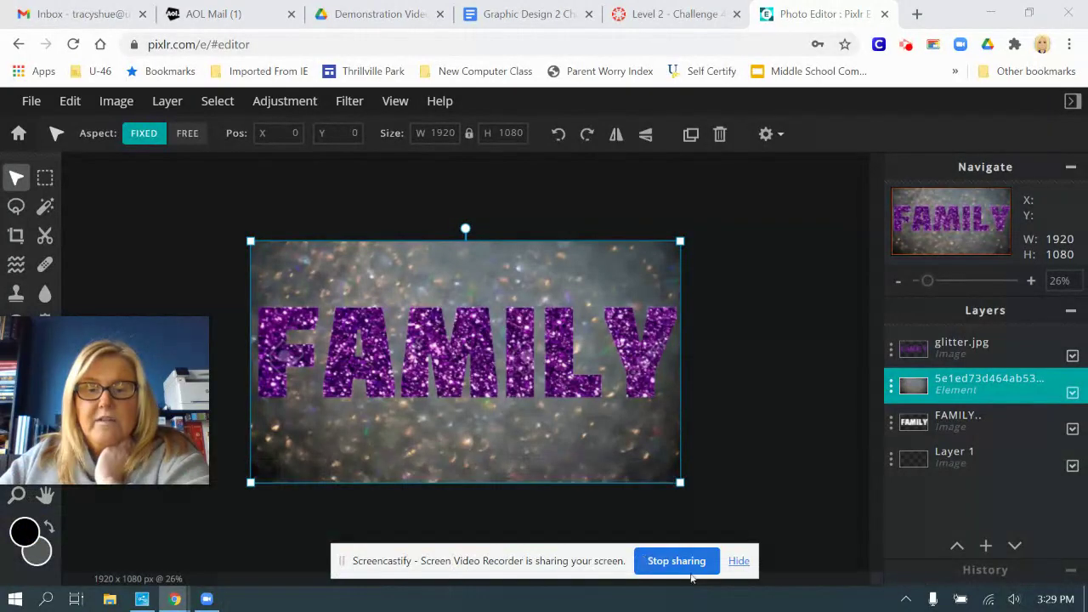